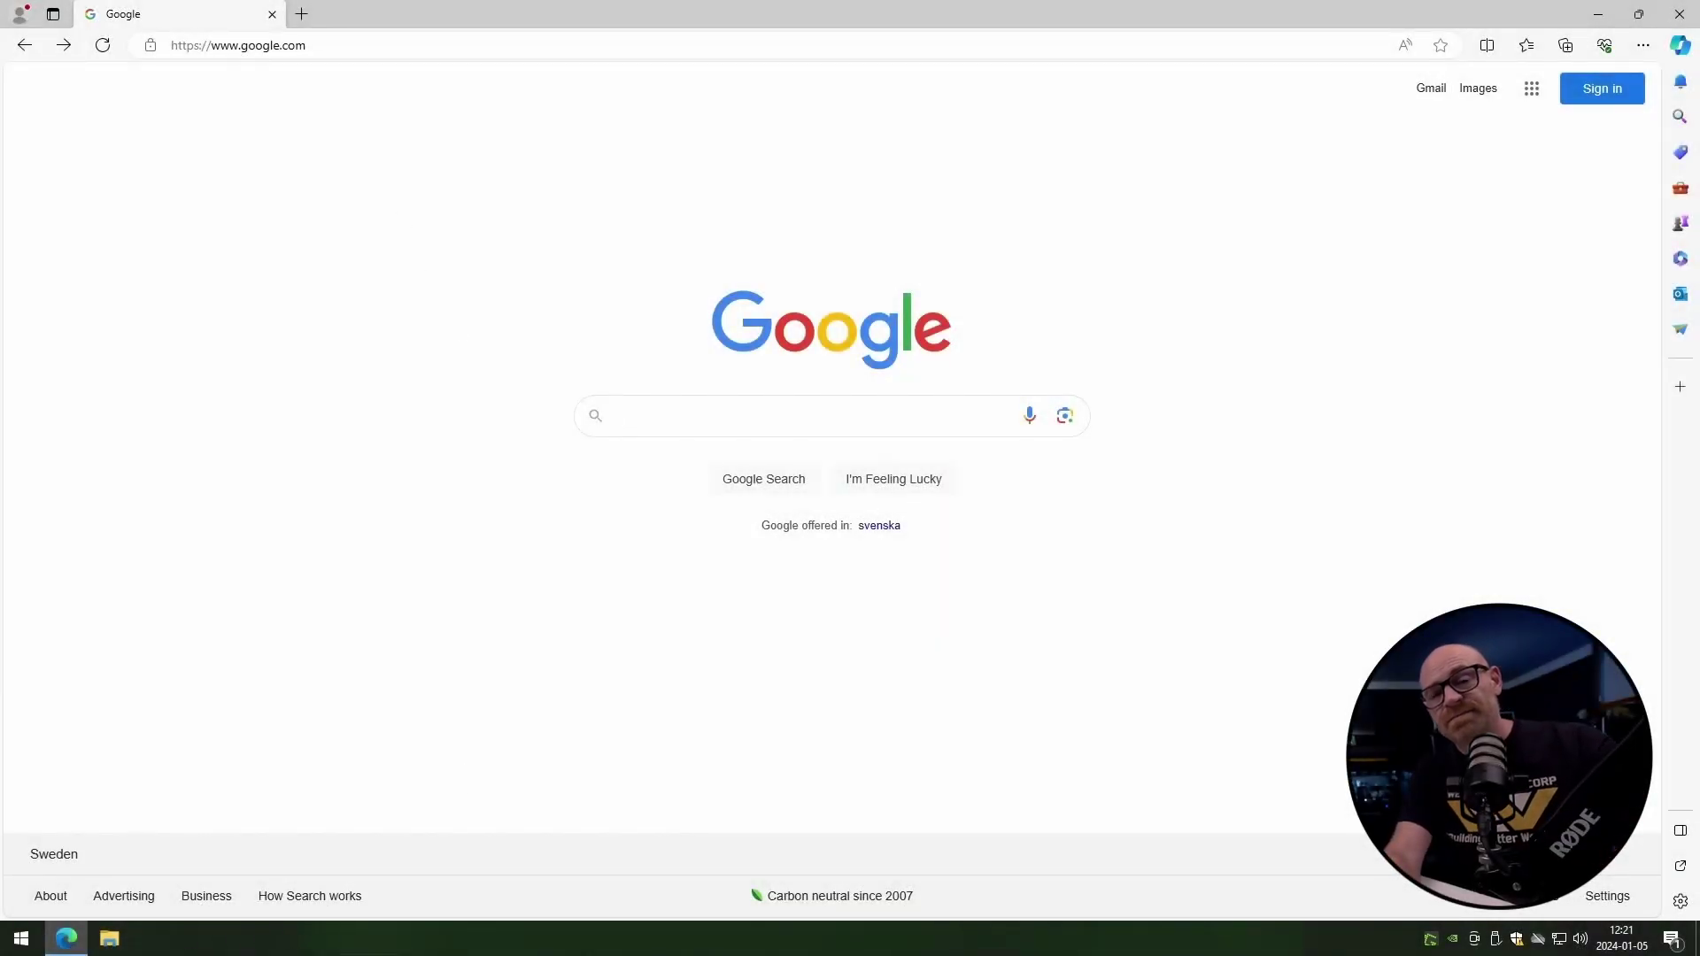
- Go to bittensor.com's Wallet page and read the note that the web wallet is deprecated
click(348, 46)
text(bittensor)
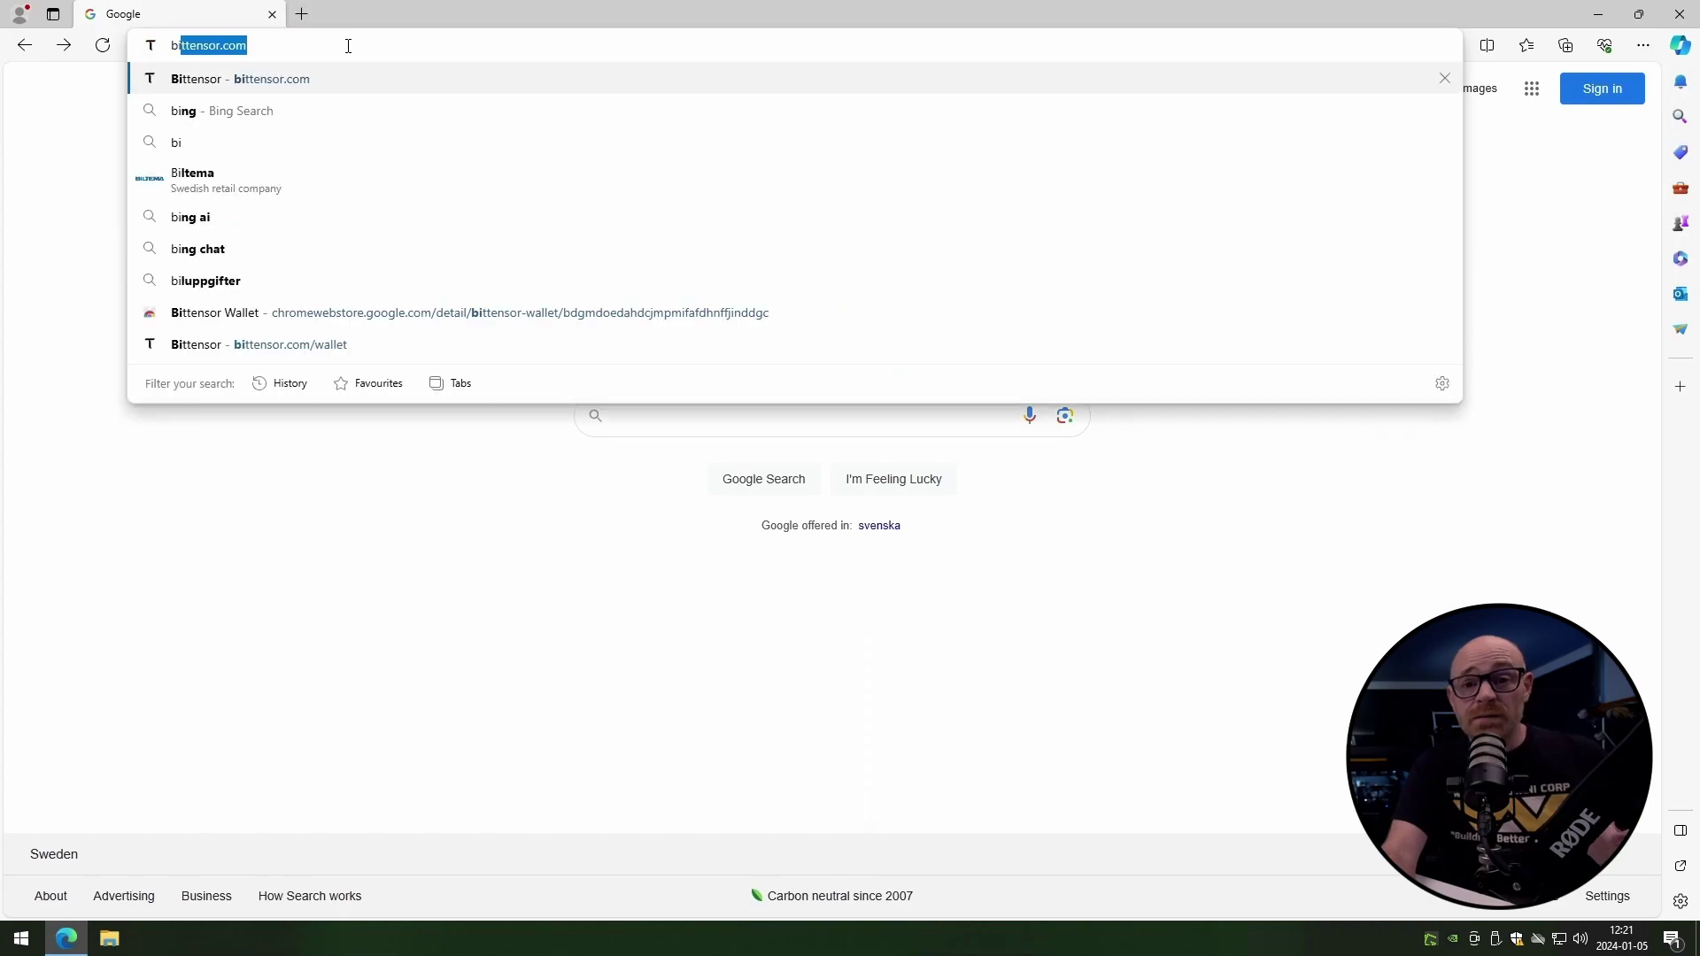
key(Return)
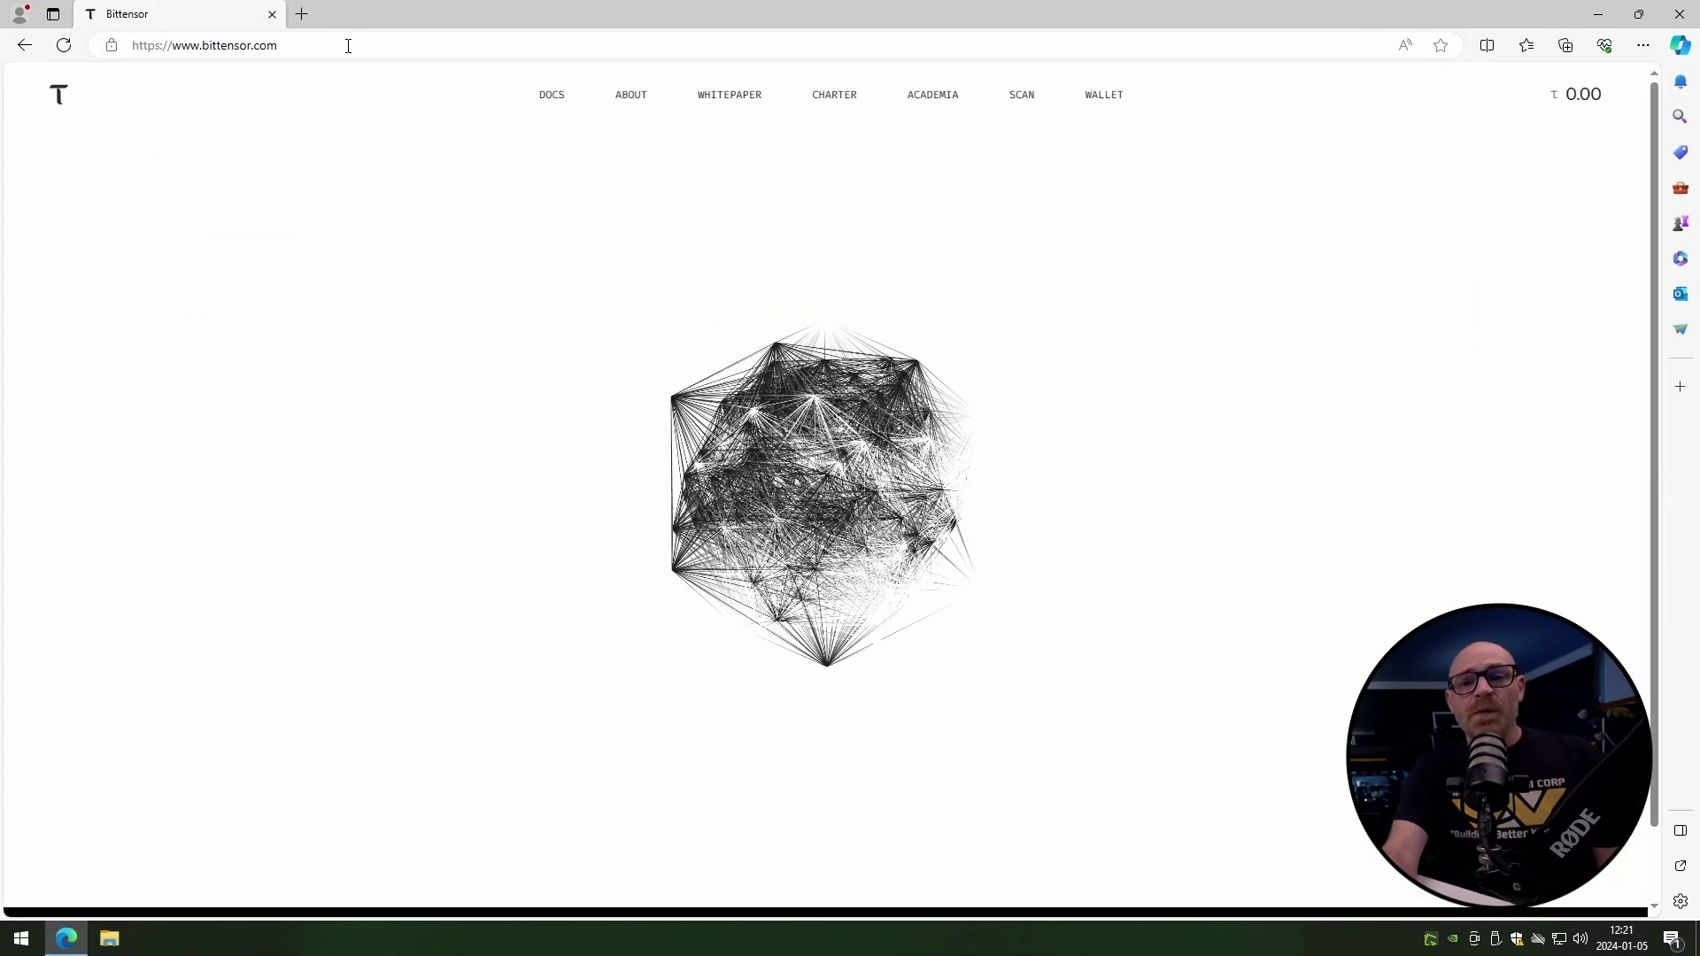
click(1097, 104)
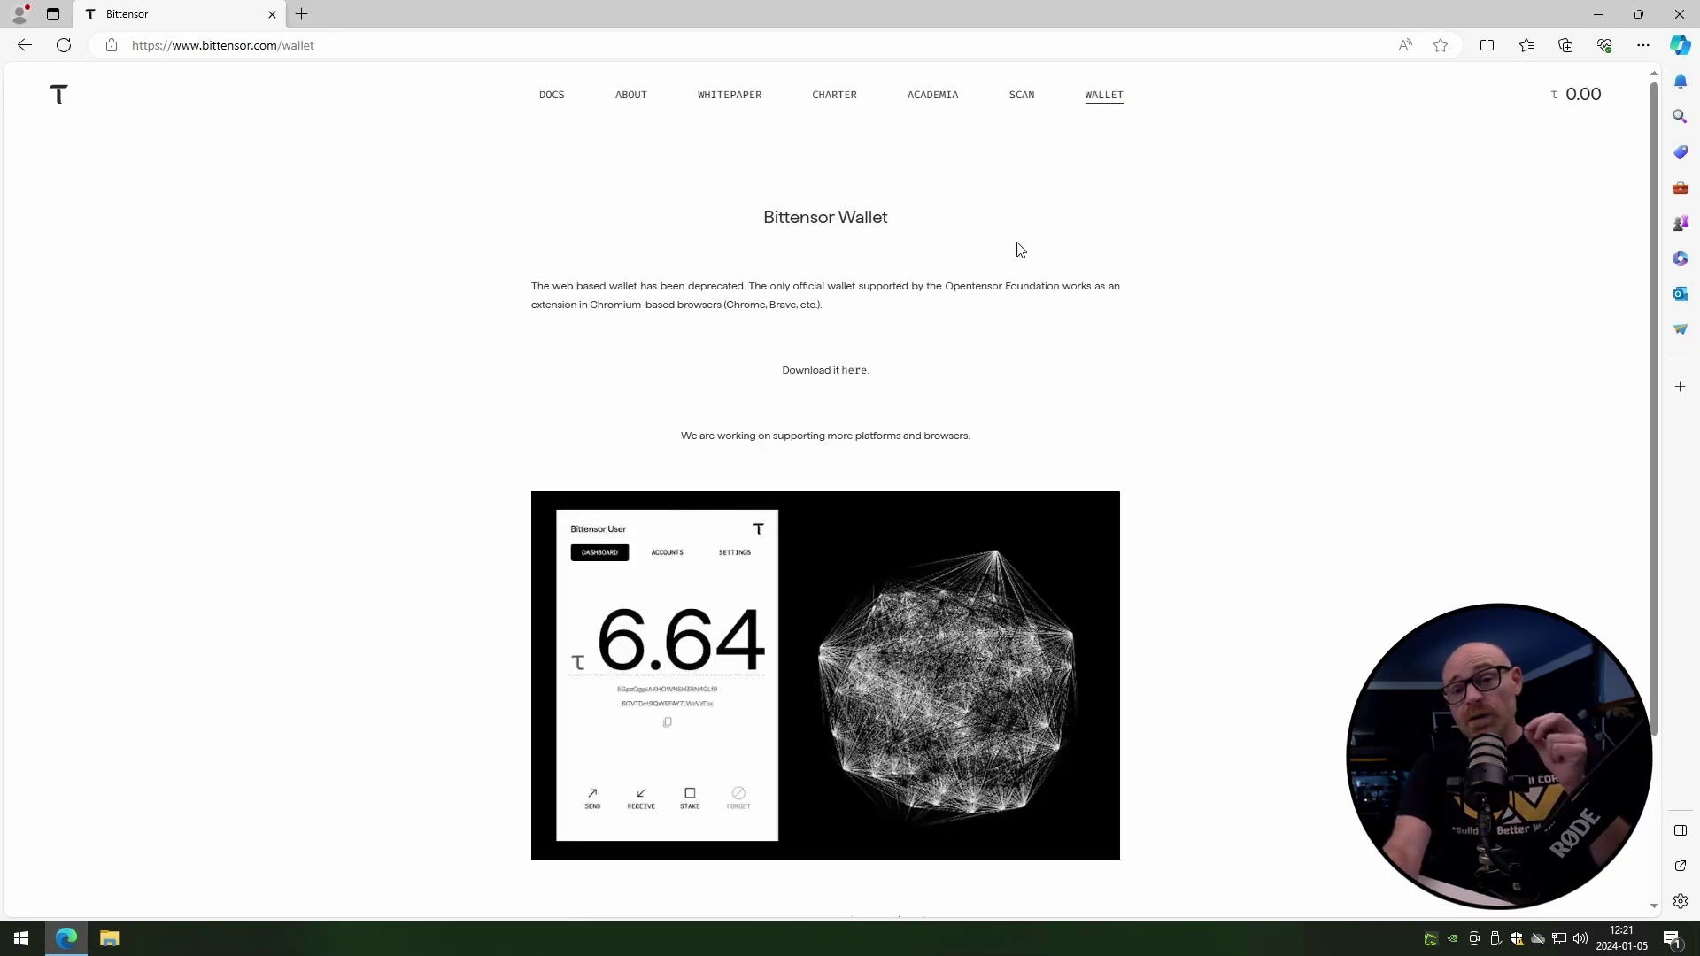
drag(531, 285, 884, 311)
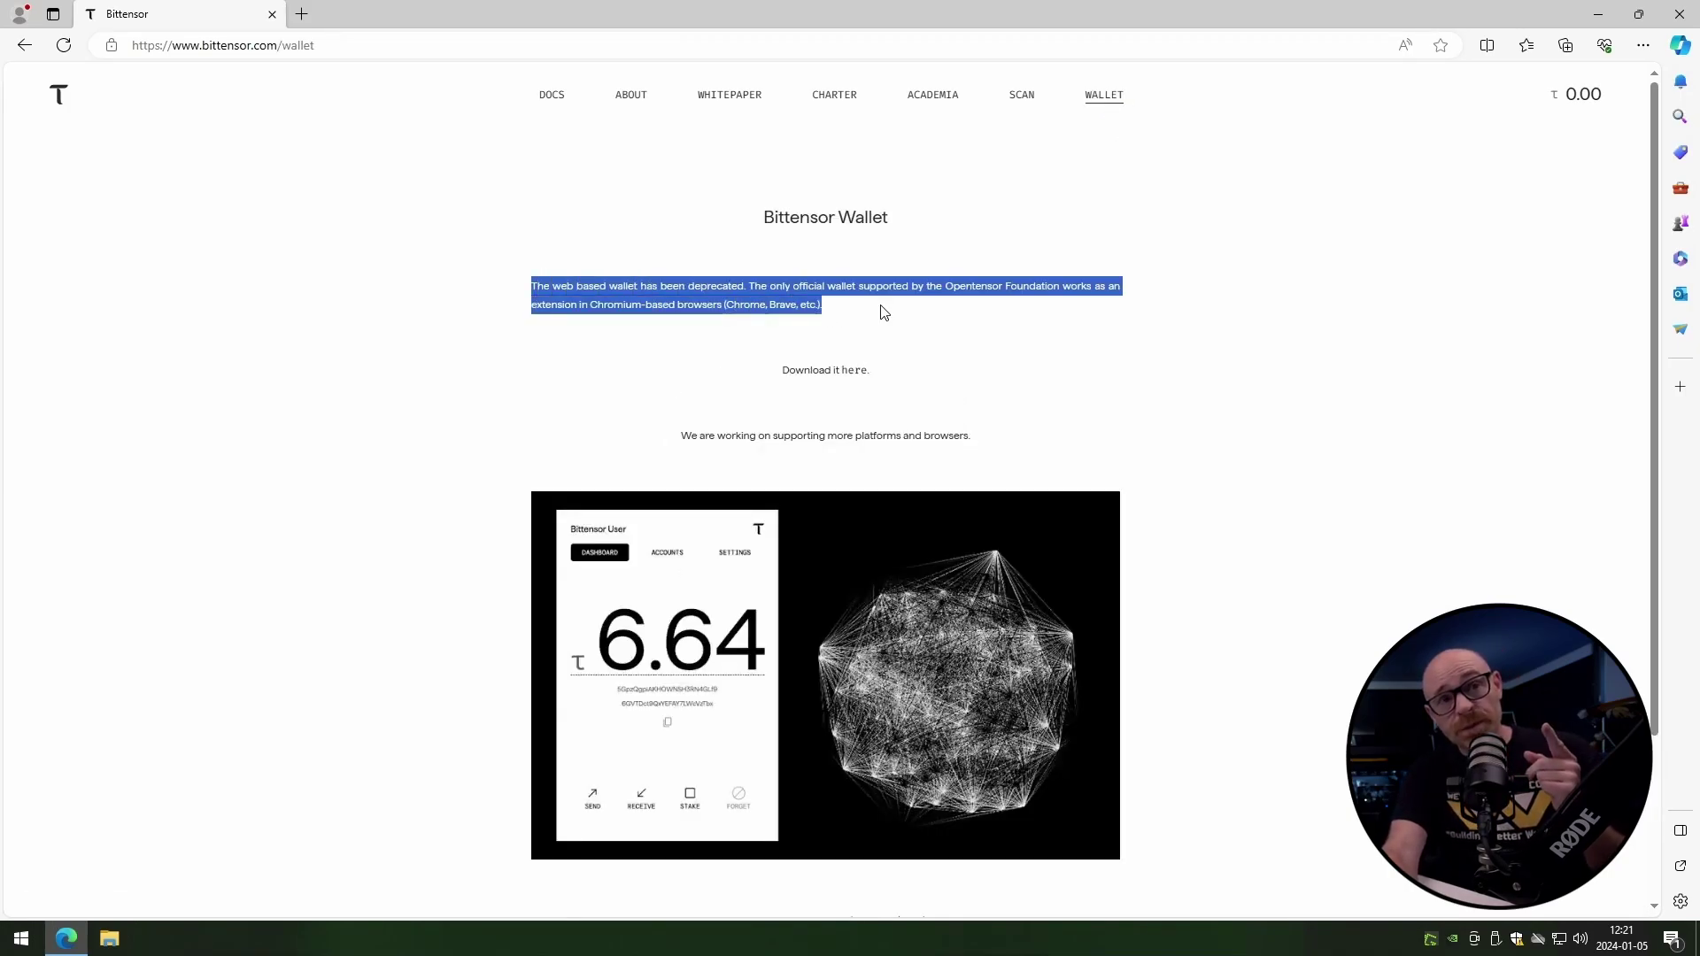
click(849, 331)
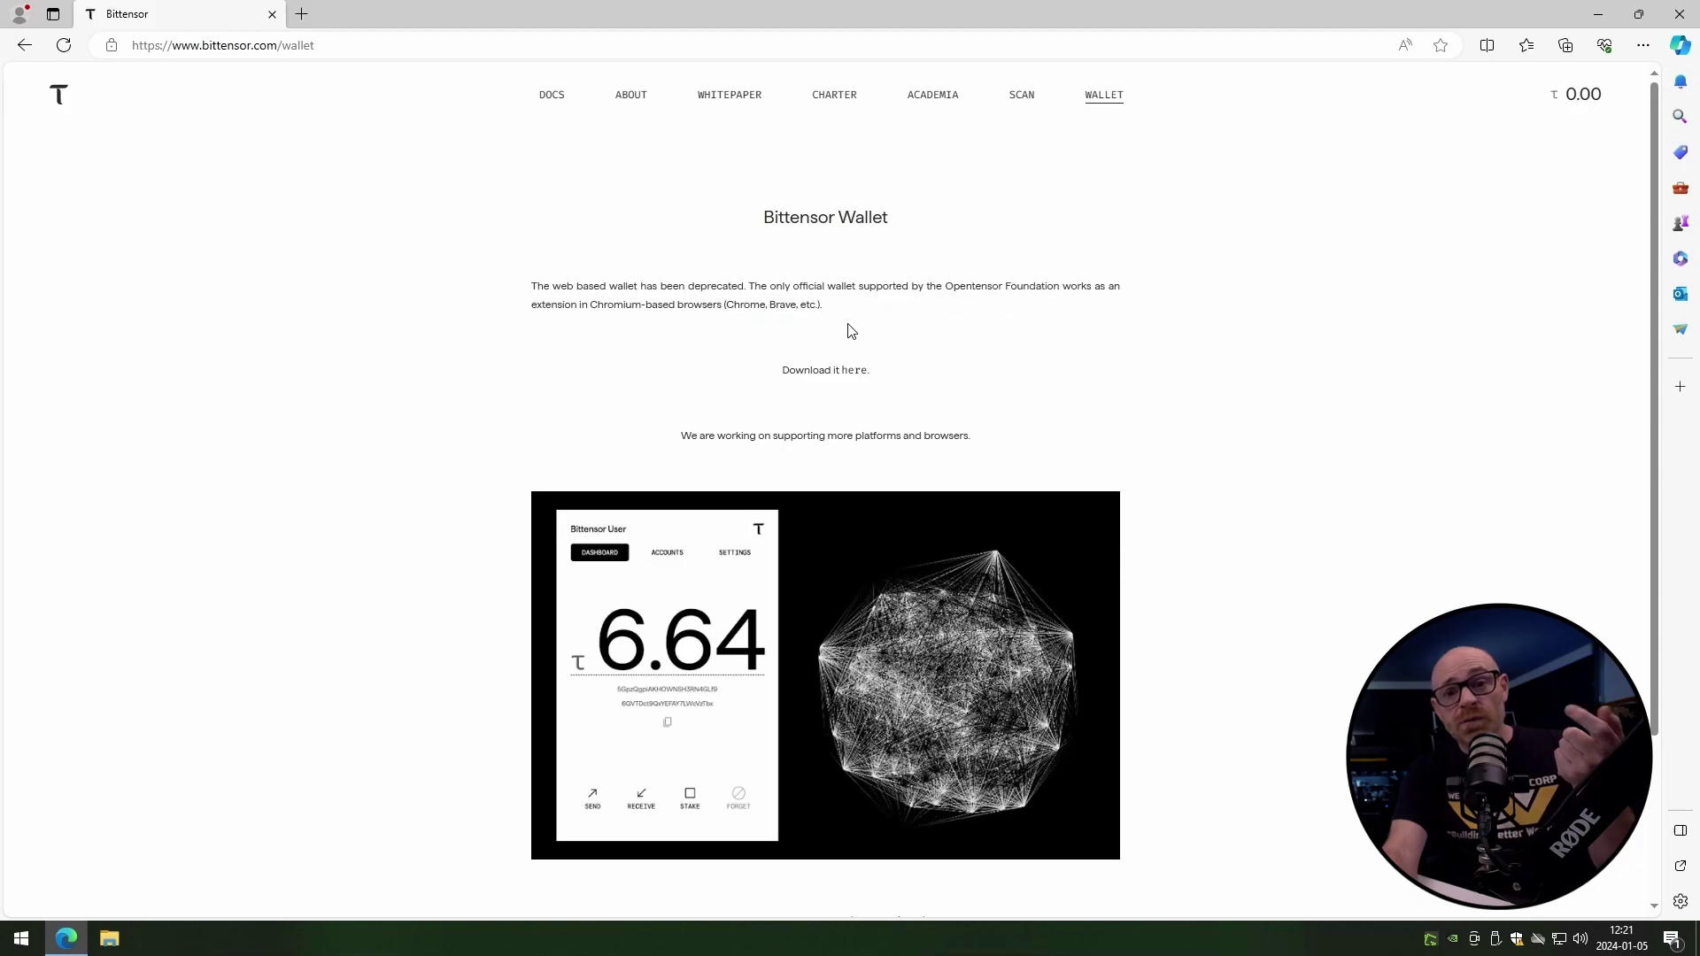
- Add the Bittensor Wallet extension to Edge from its Chrome Web Store listing
click(852, 373)
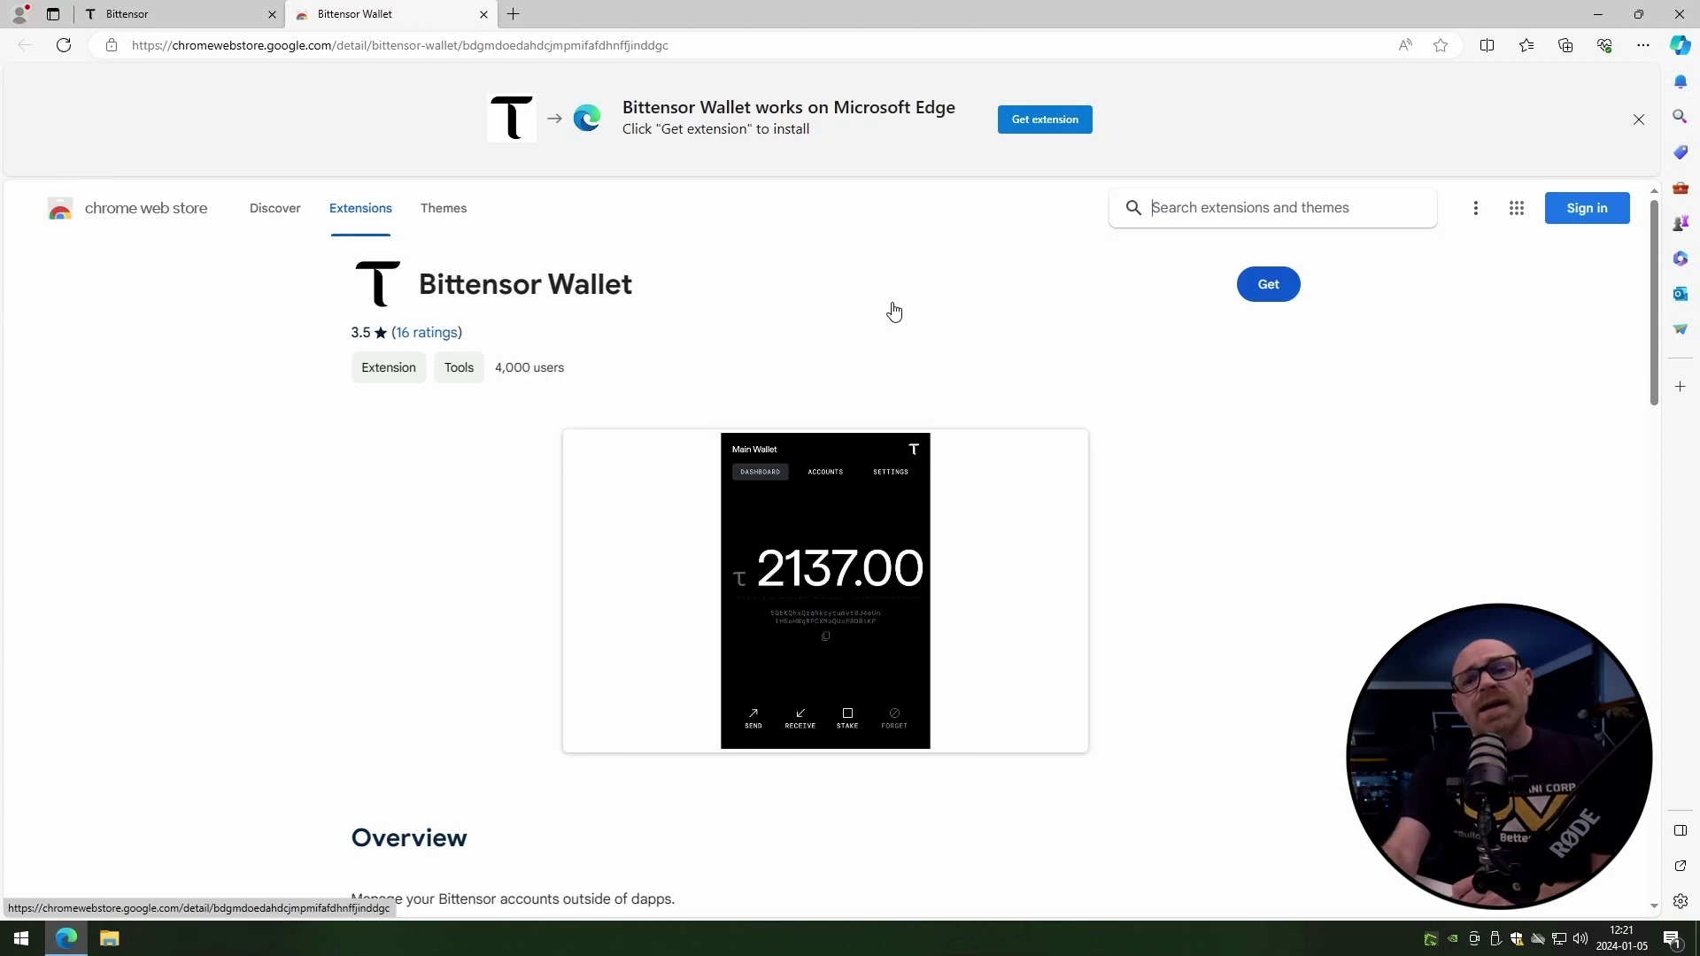
click(1030, 128)
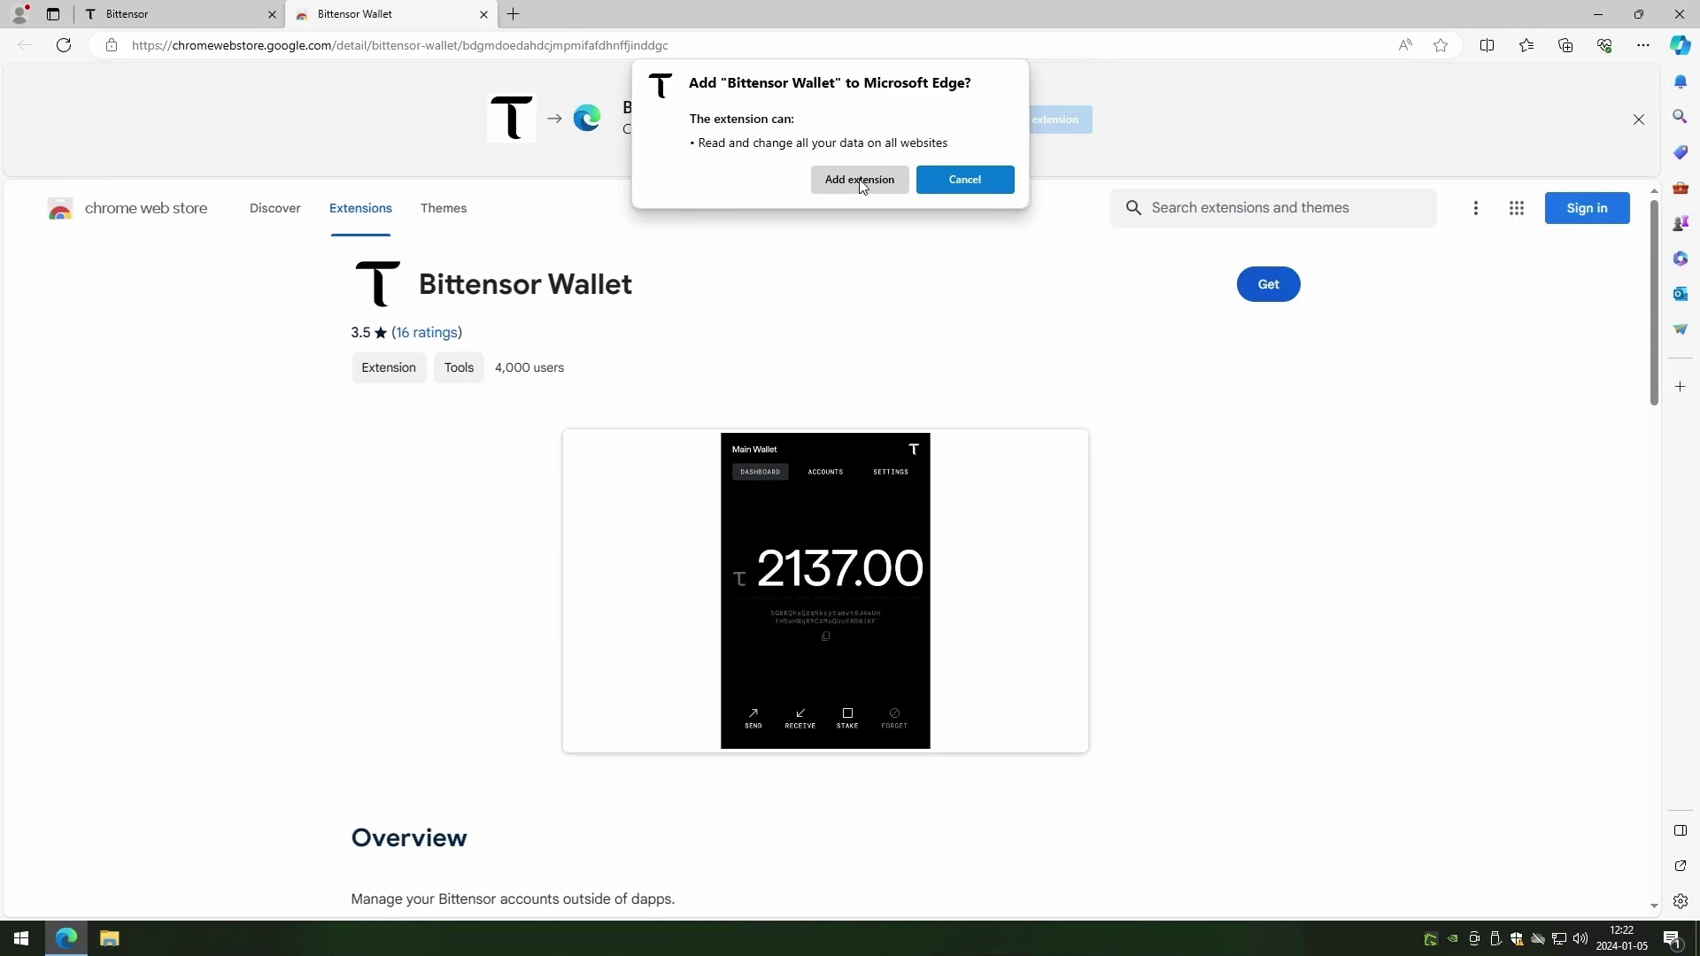
click(862, 182)
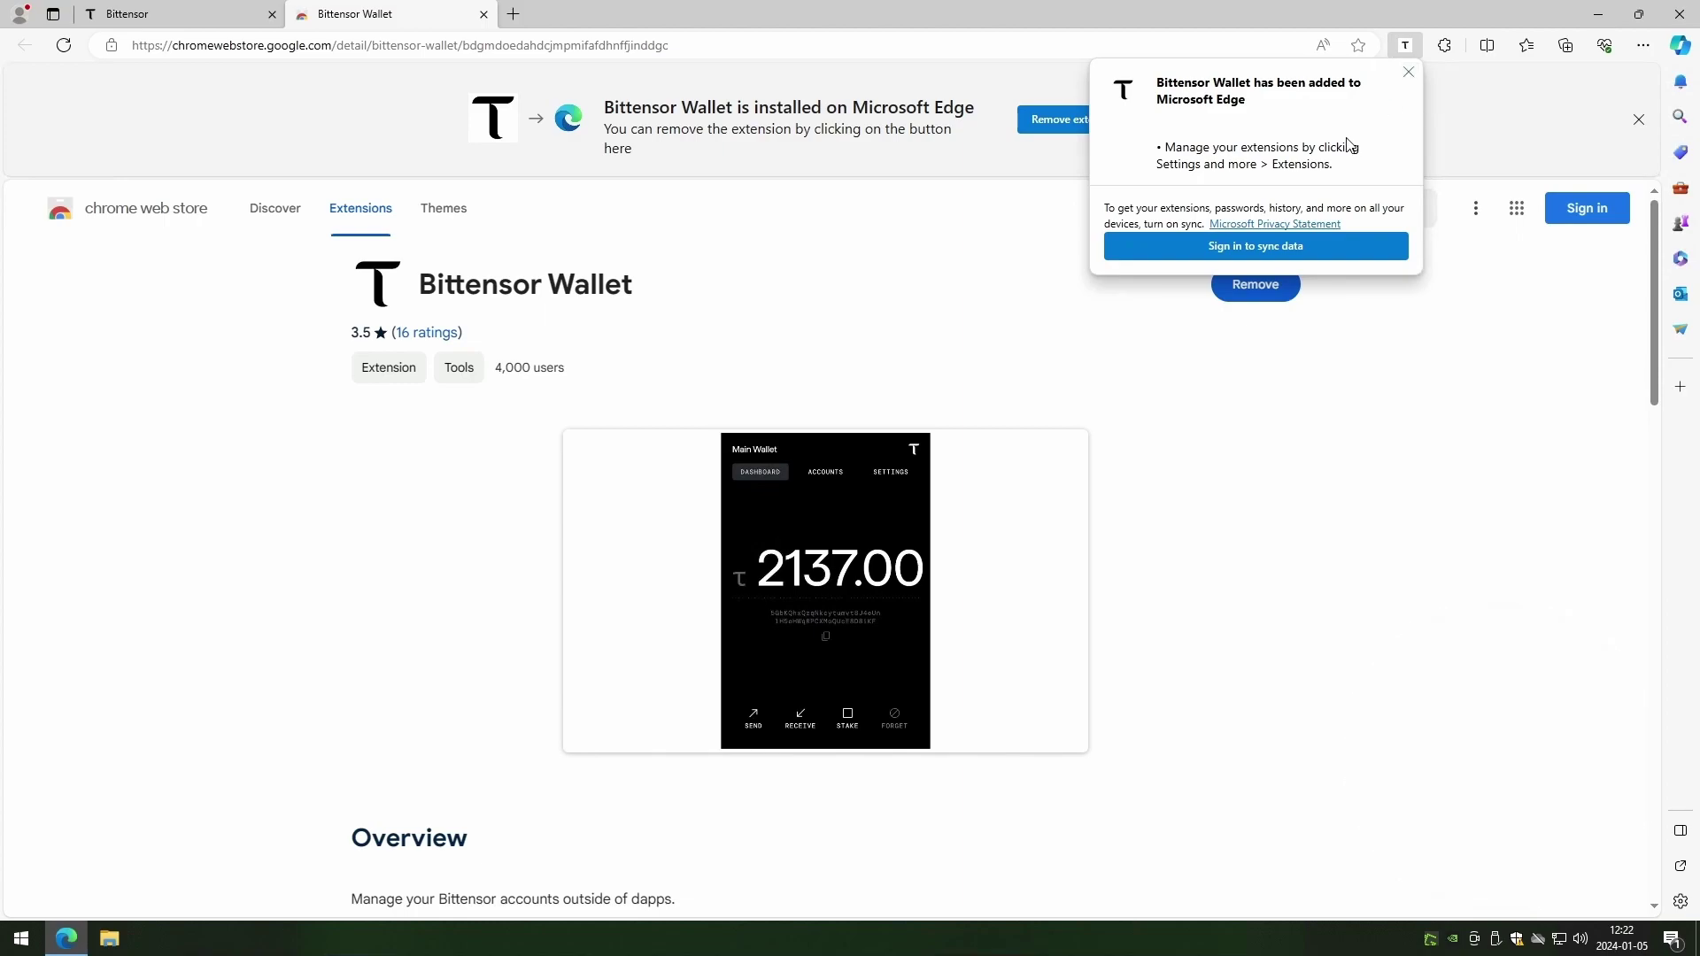
- Launch the newly installed Bittensor Wallet extension and accept its non-custodial notice
click(1409, 72)
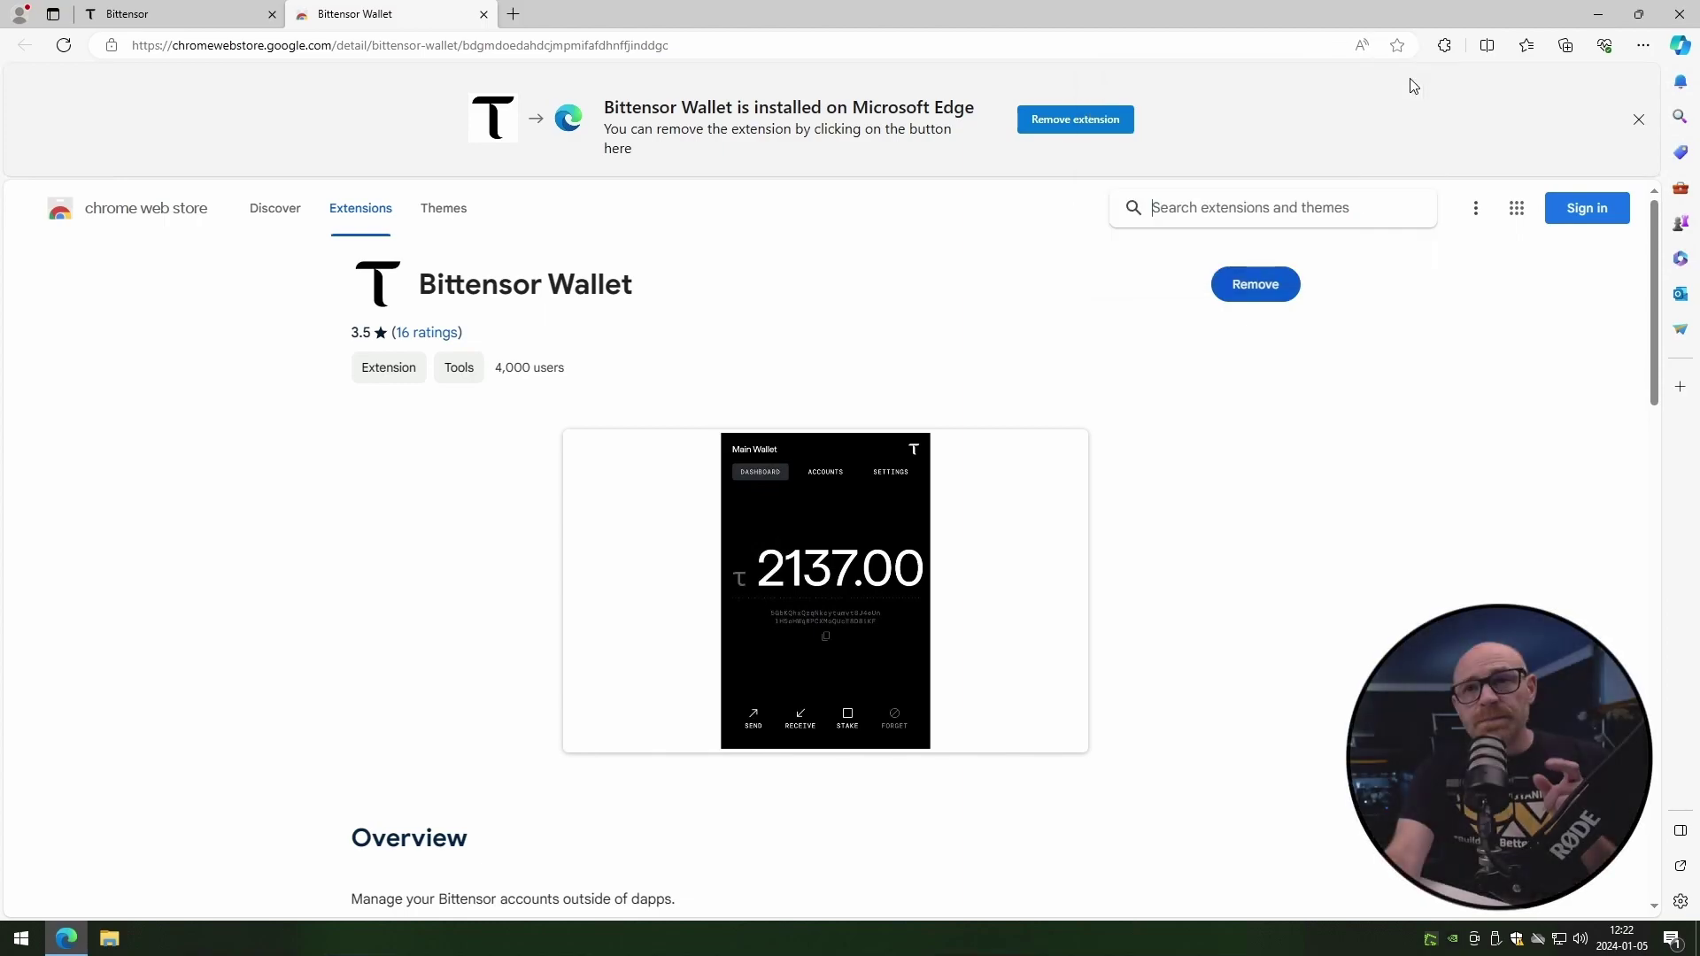
click(1446, 46)
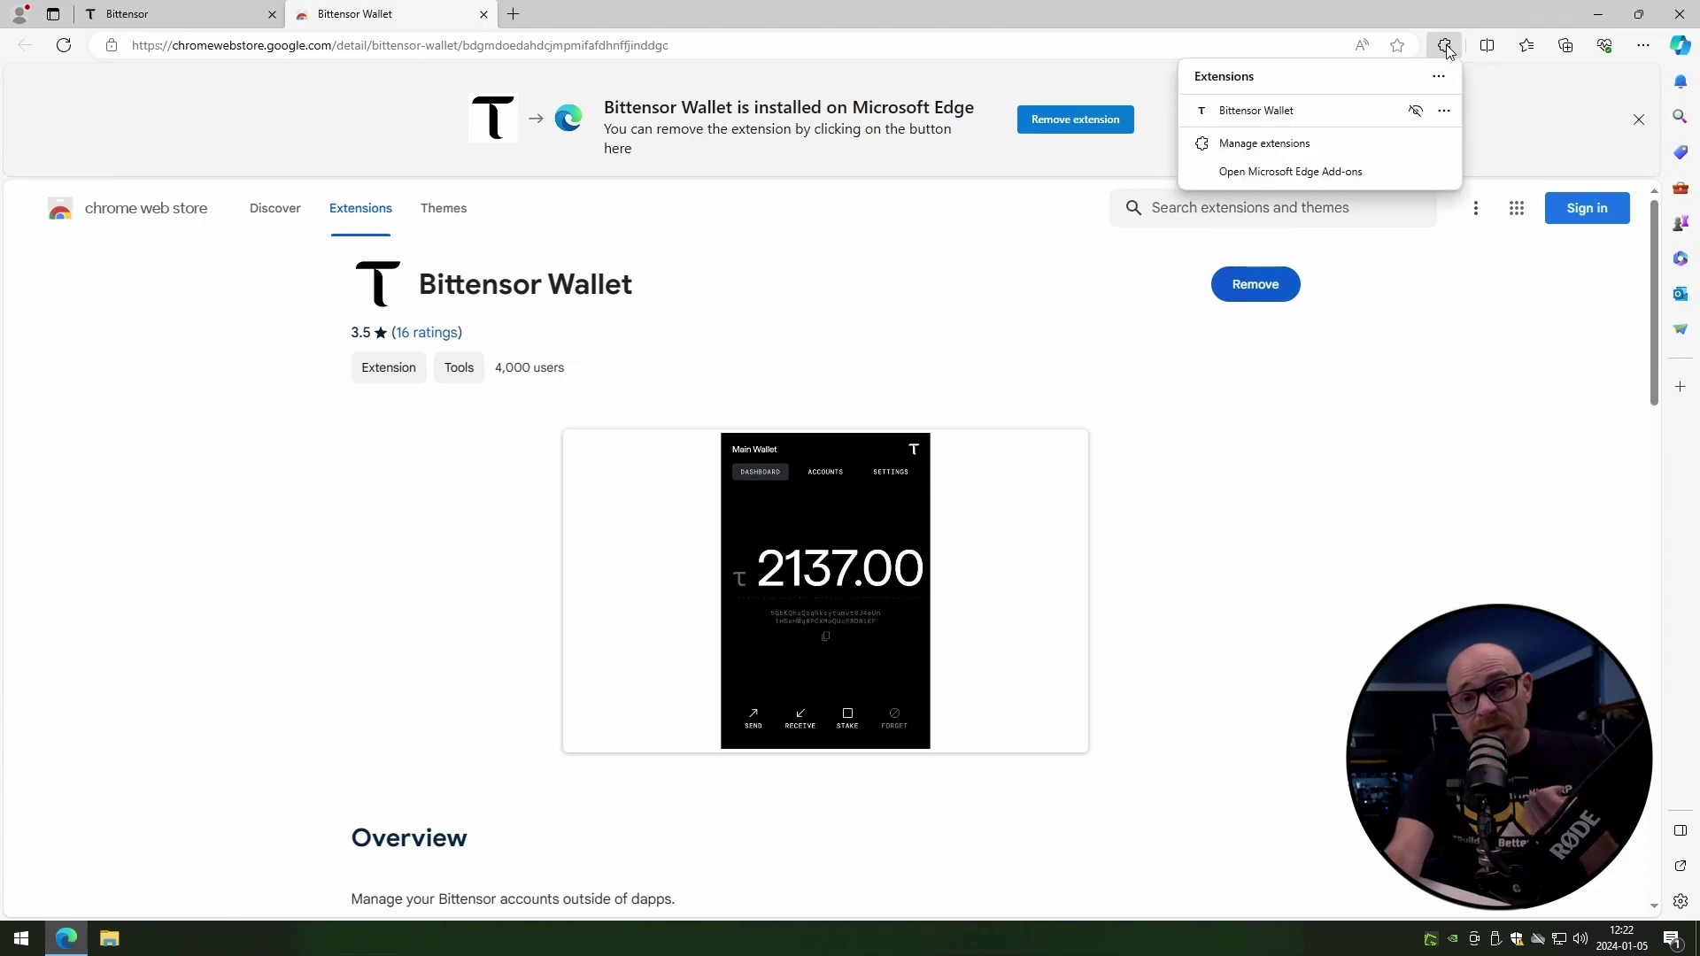
click(1238, 112)
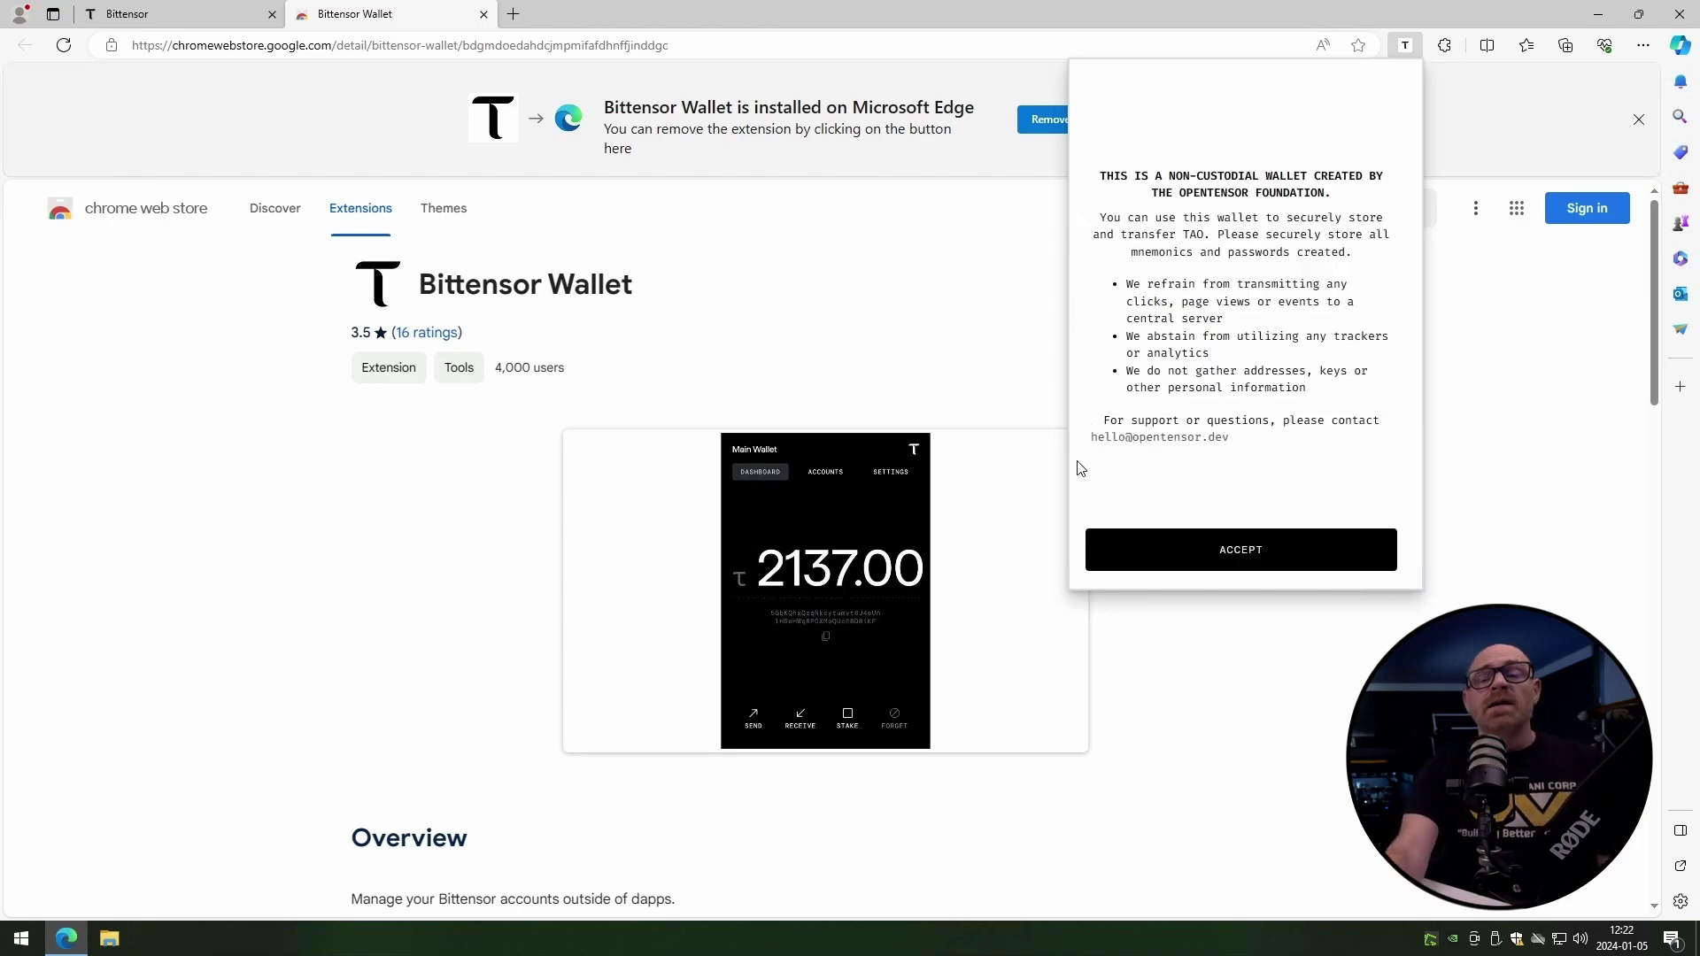
click(1256, 561)
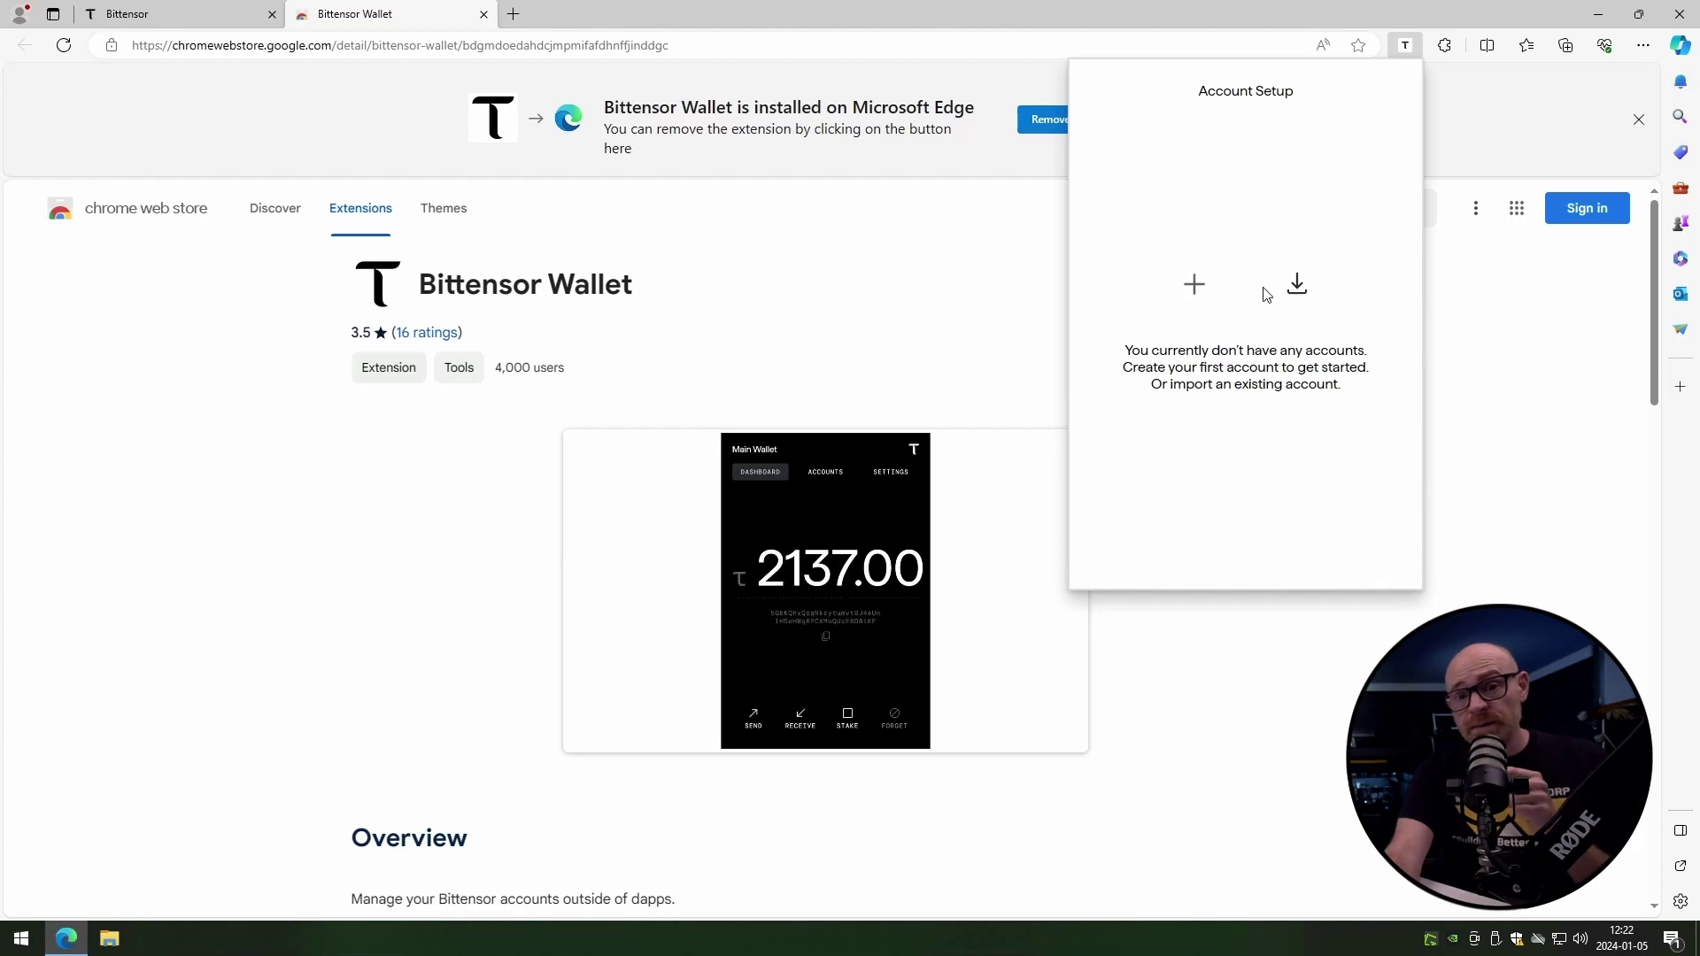
- Create a new wallet account, inspect its generated address, and copy the 12-word mnemonic seed
click(1194, 285)
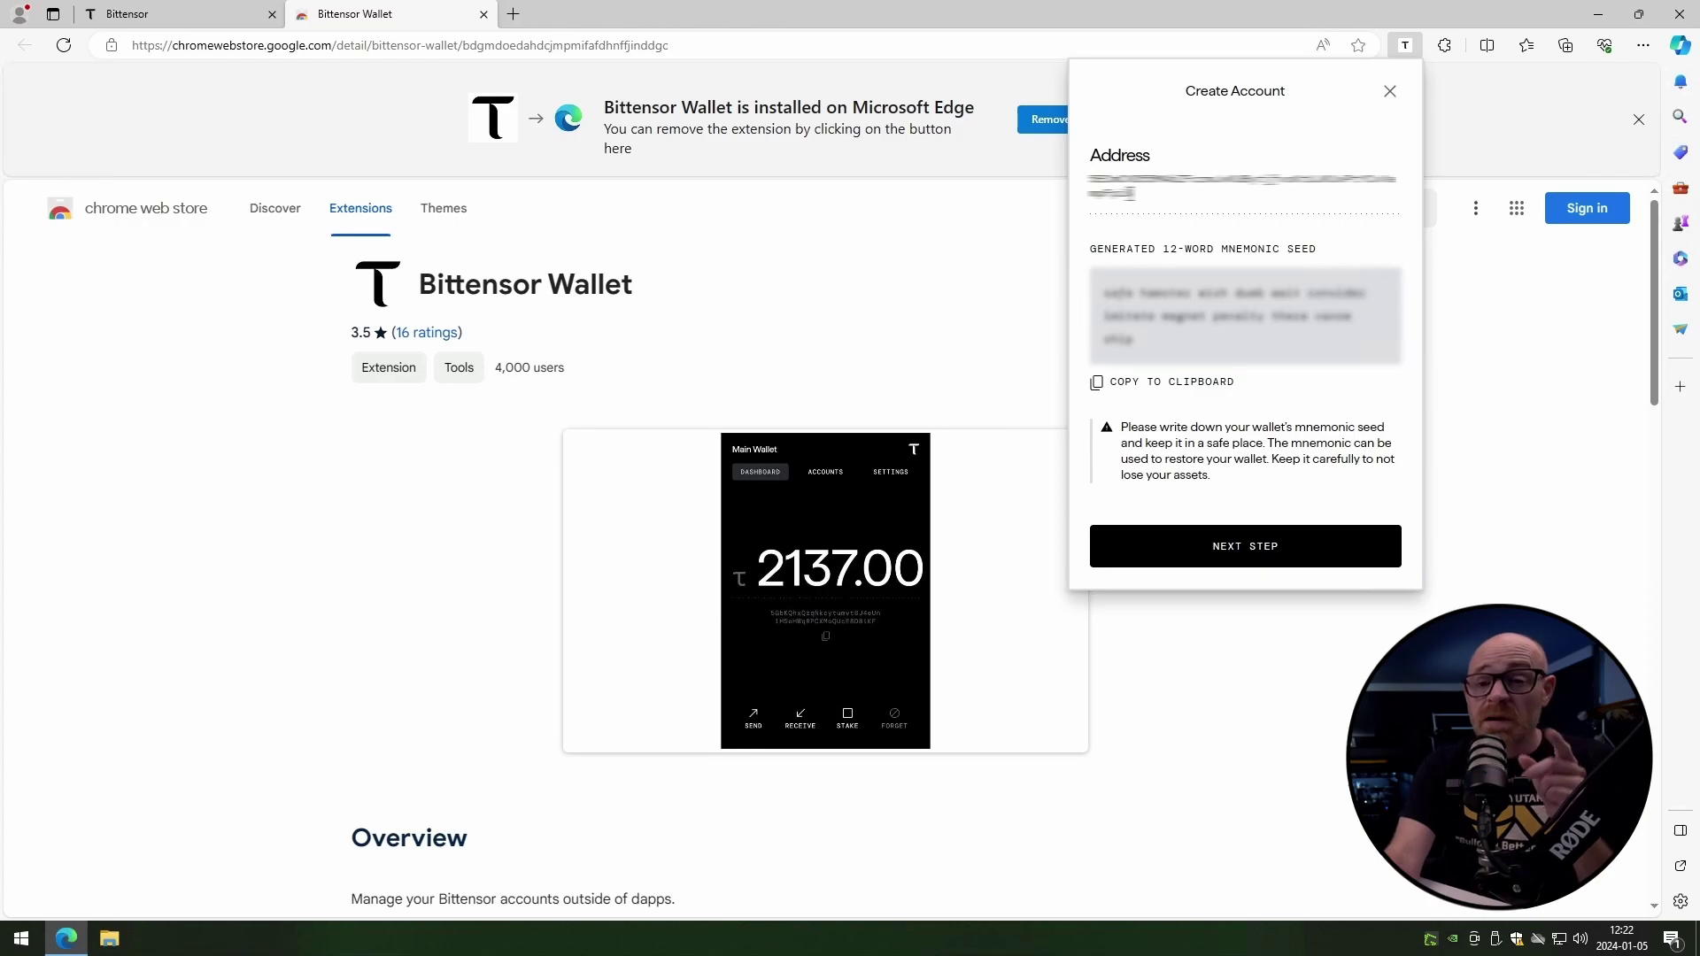
triple_click(1120, 192)
click(1138, 195)
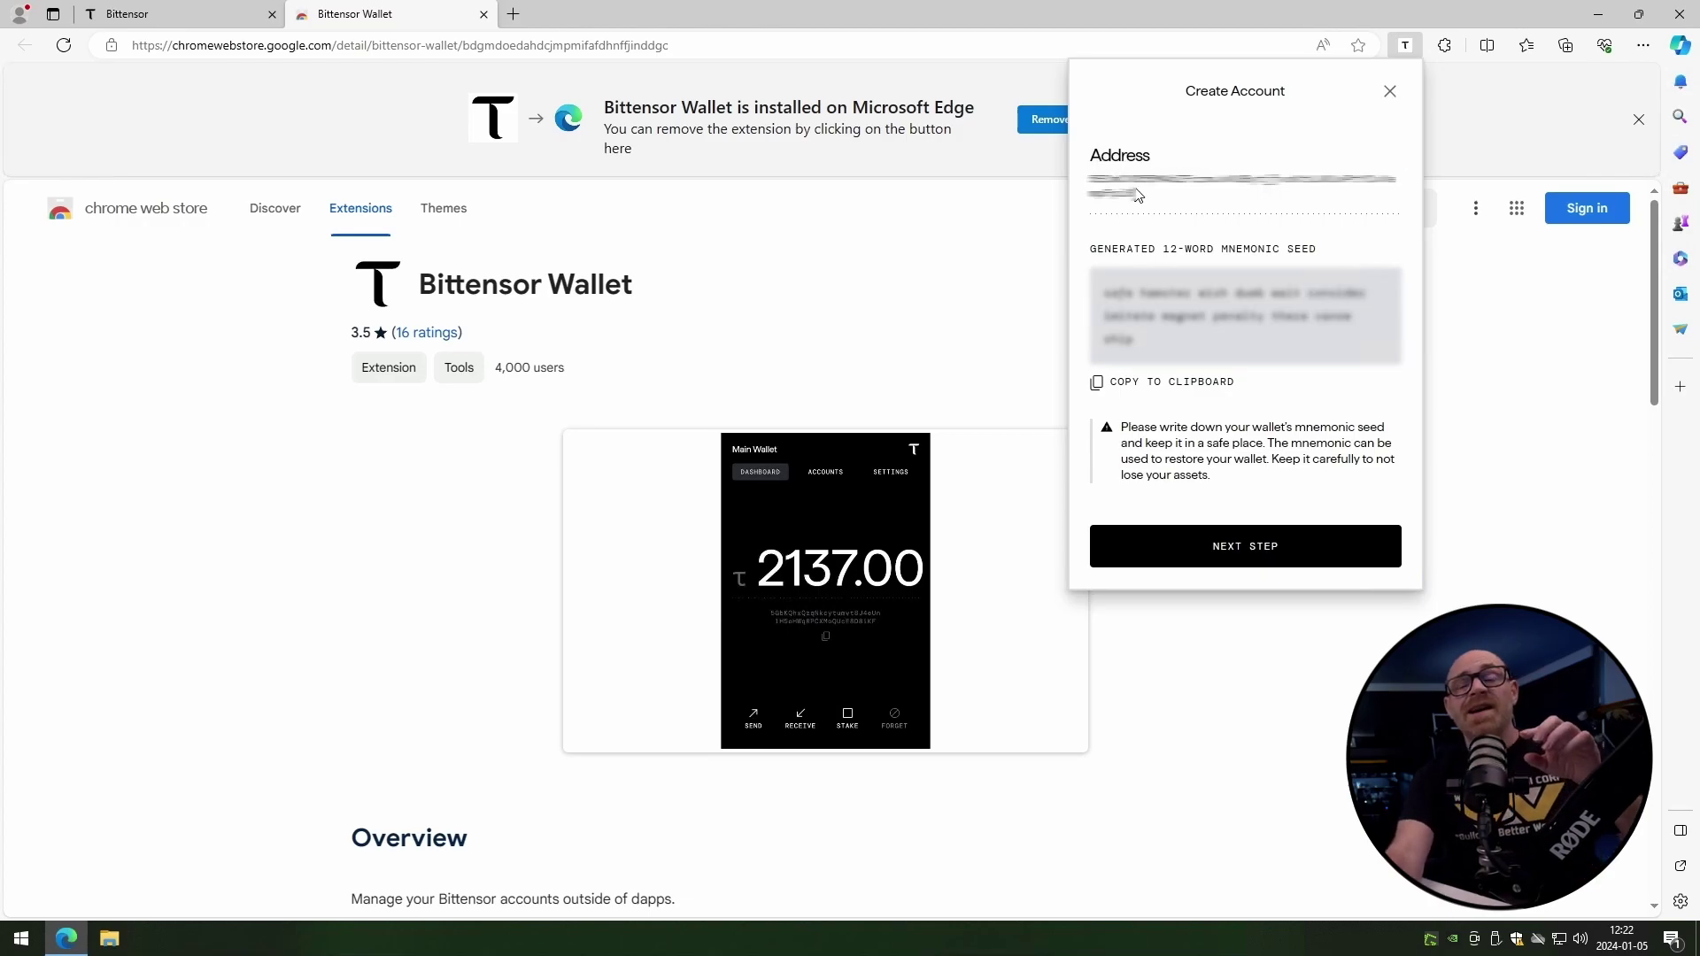
triple_click(1138, 197)
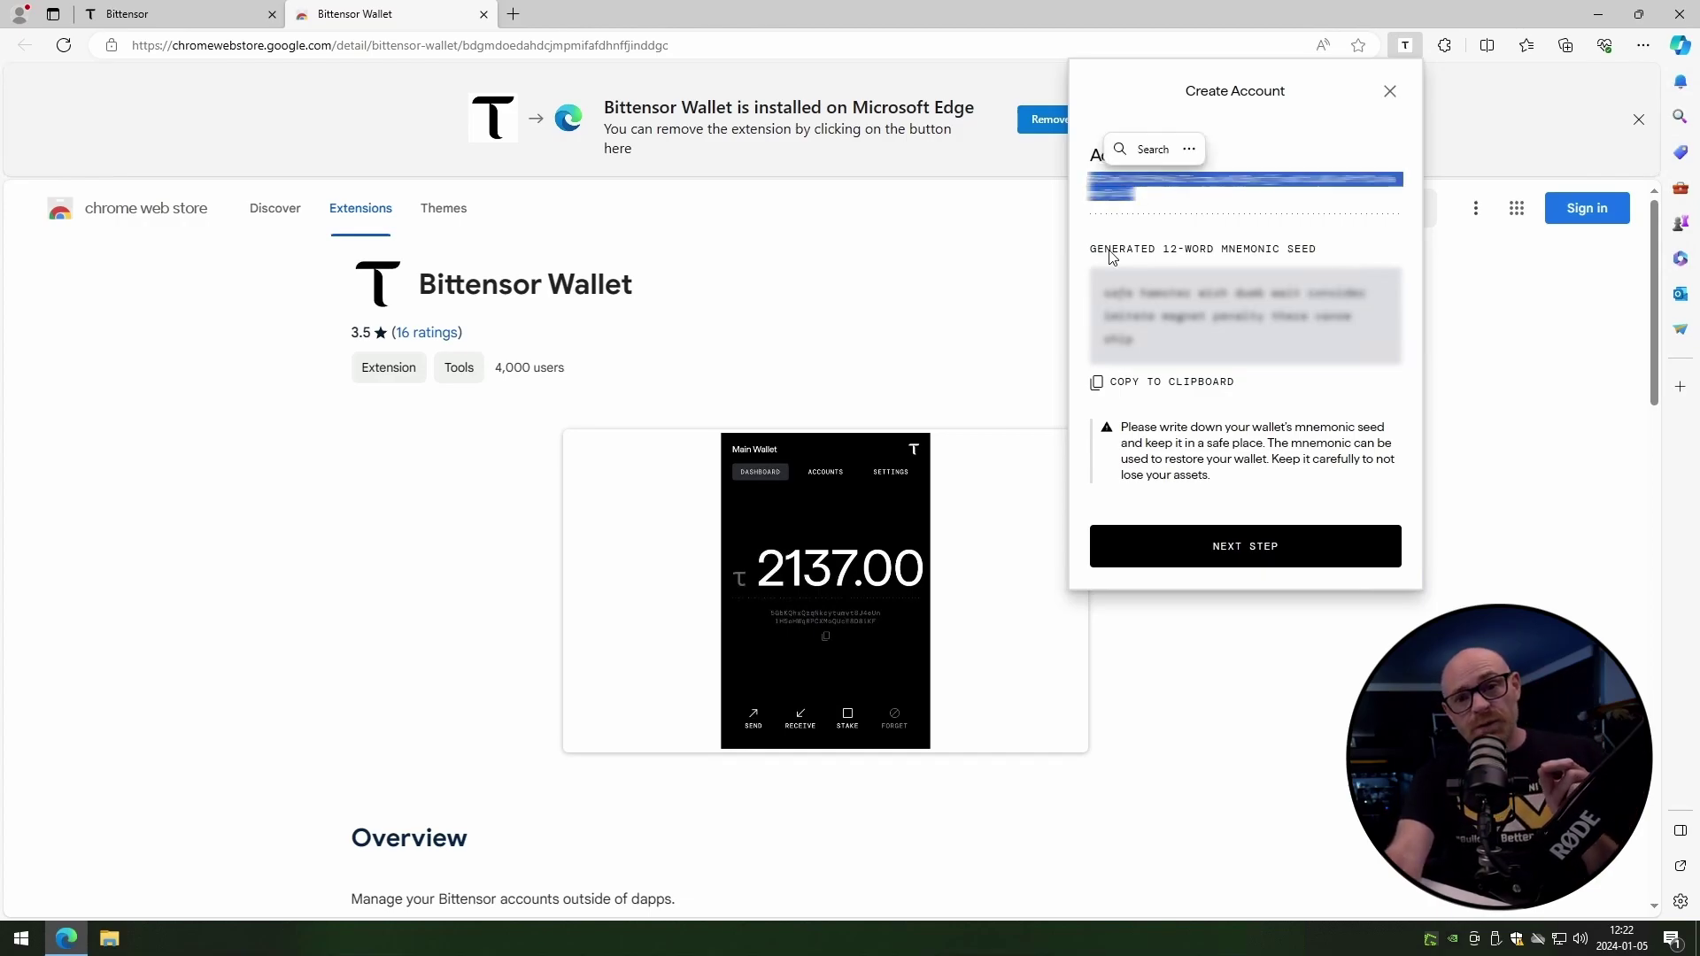
click(1146, 202)
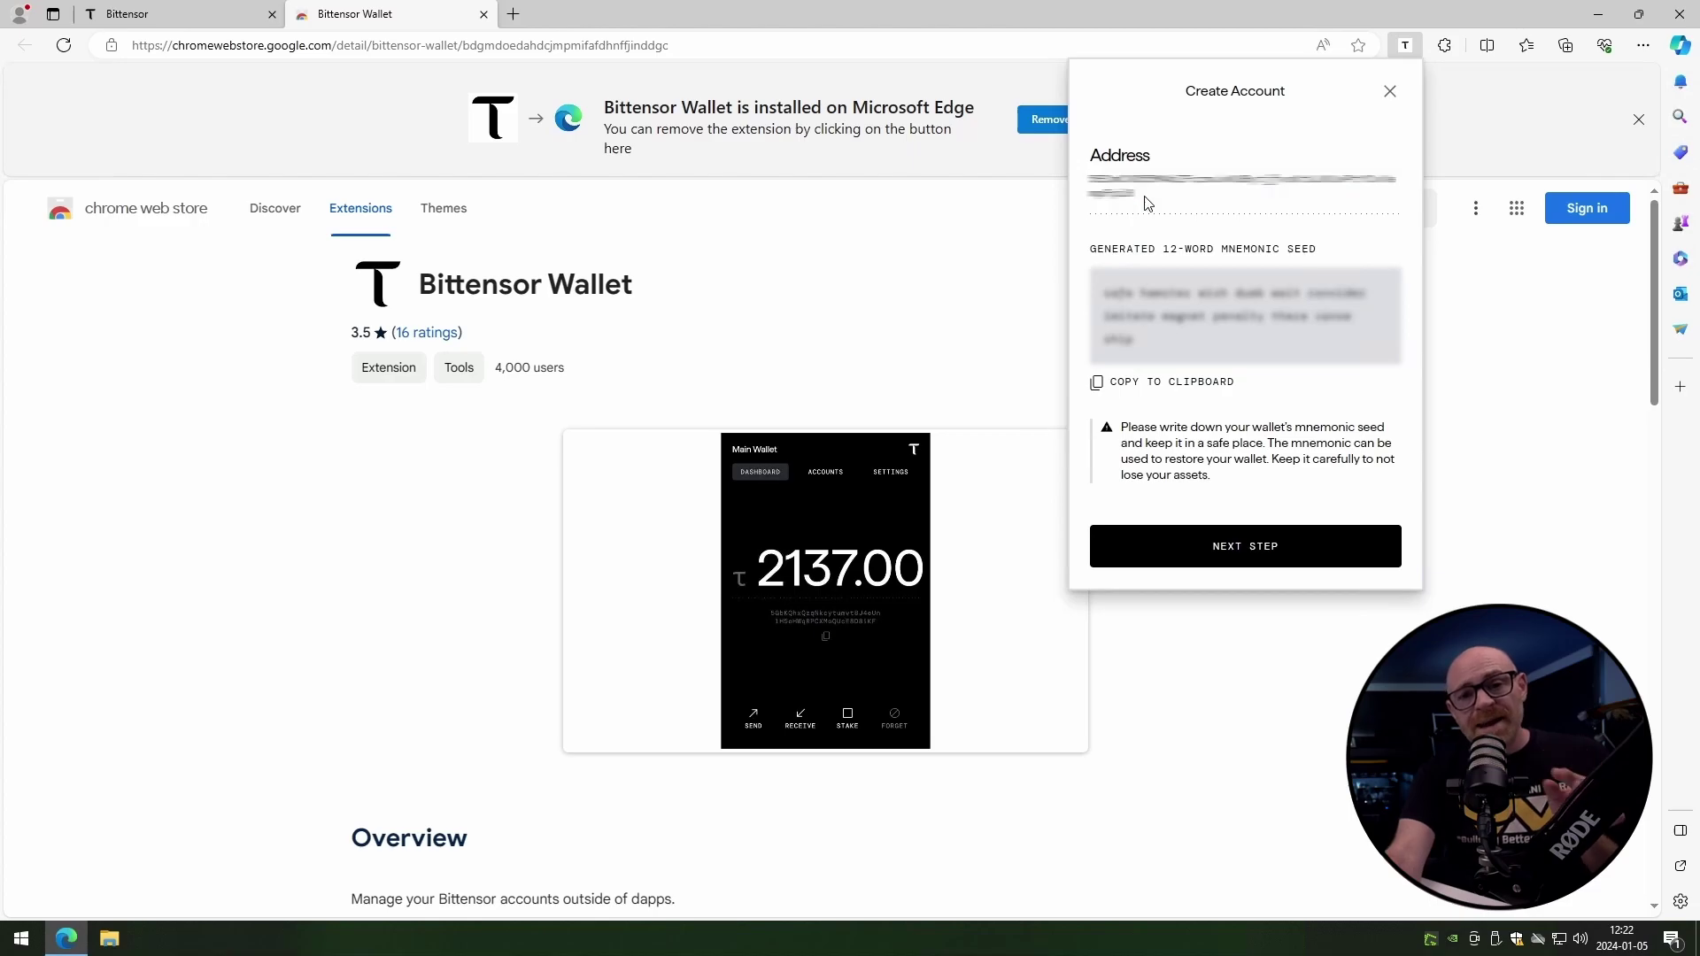
click(1100, 385)
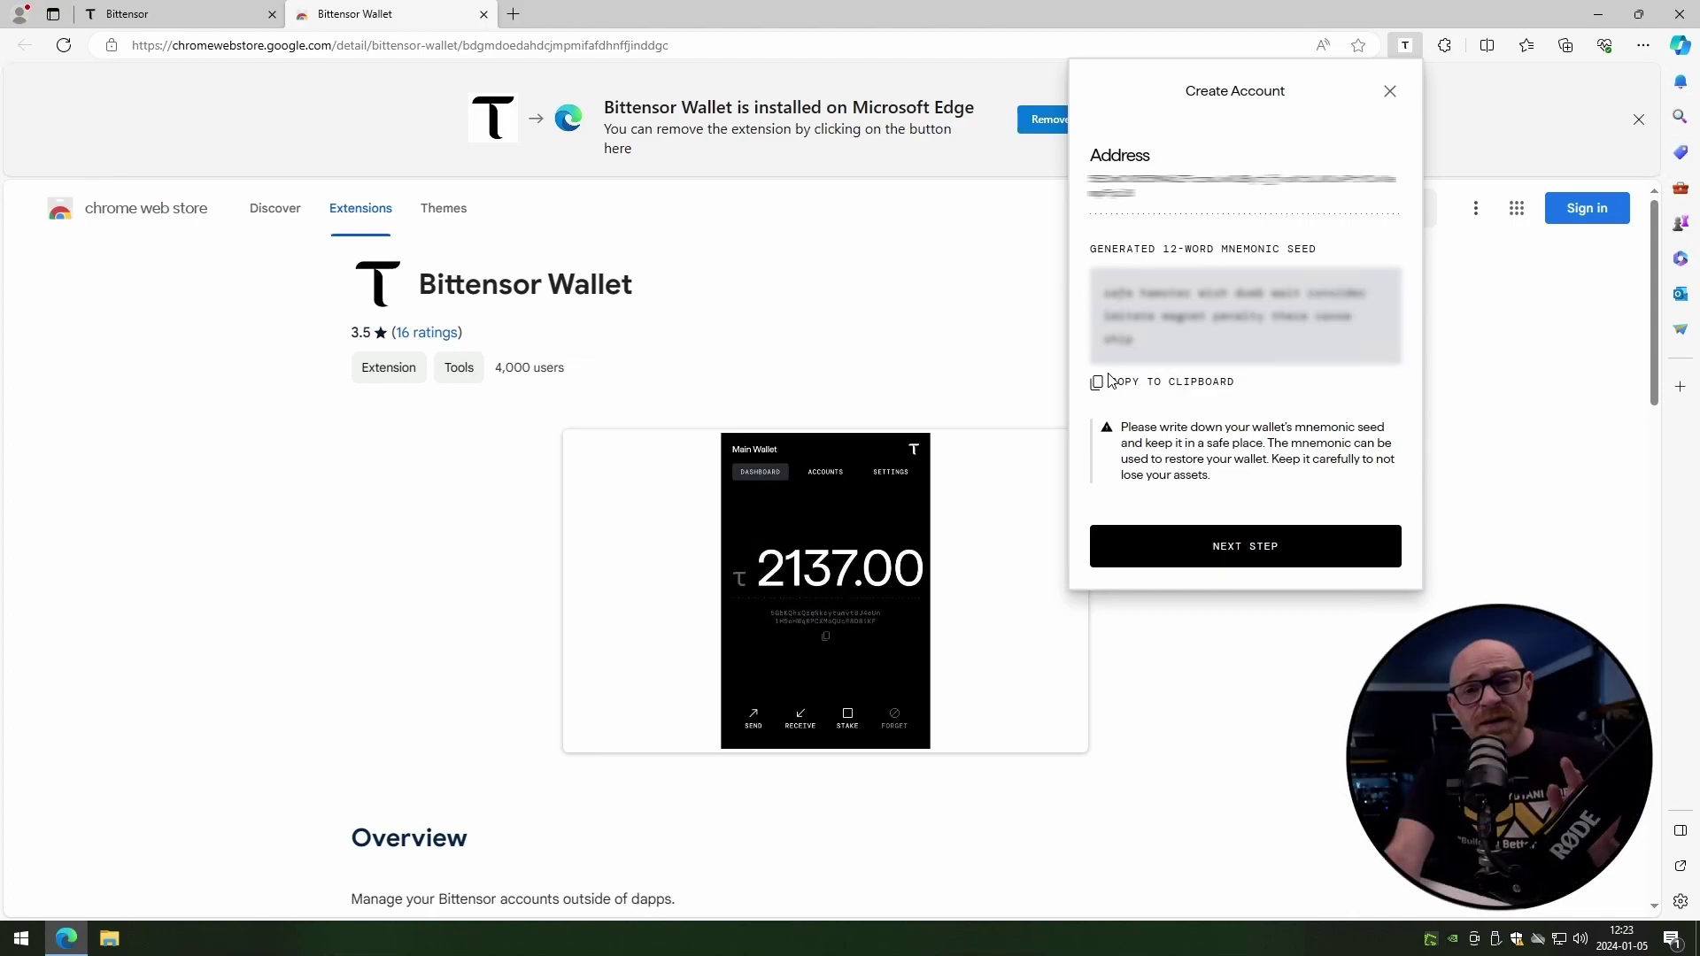
- Save the account with a name and password, opening its dashboard showing τ 2.10
click(1246, 549)
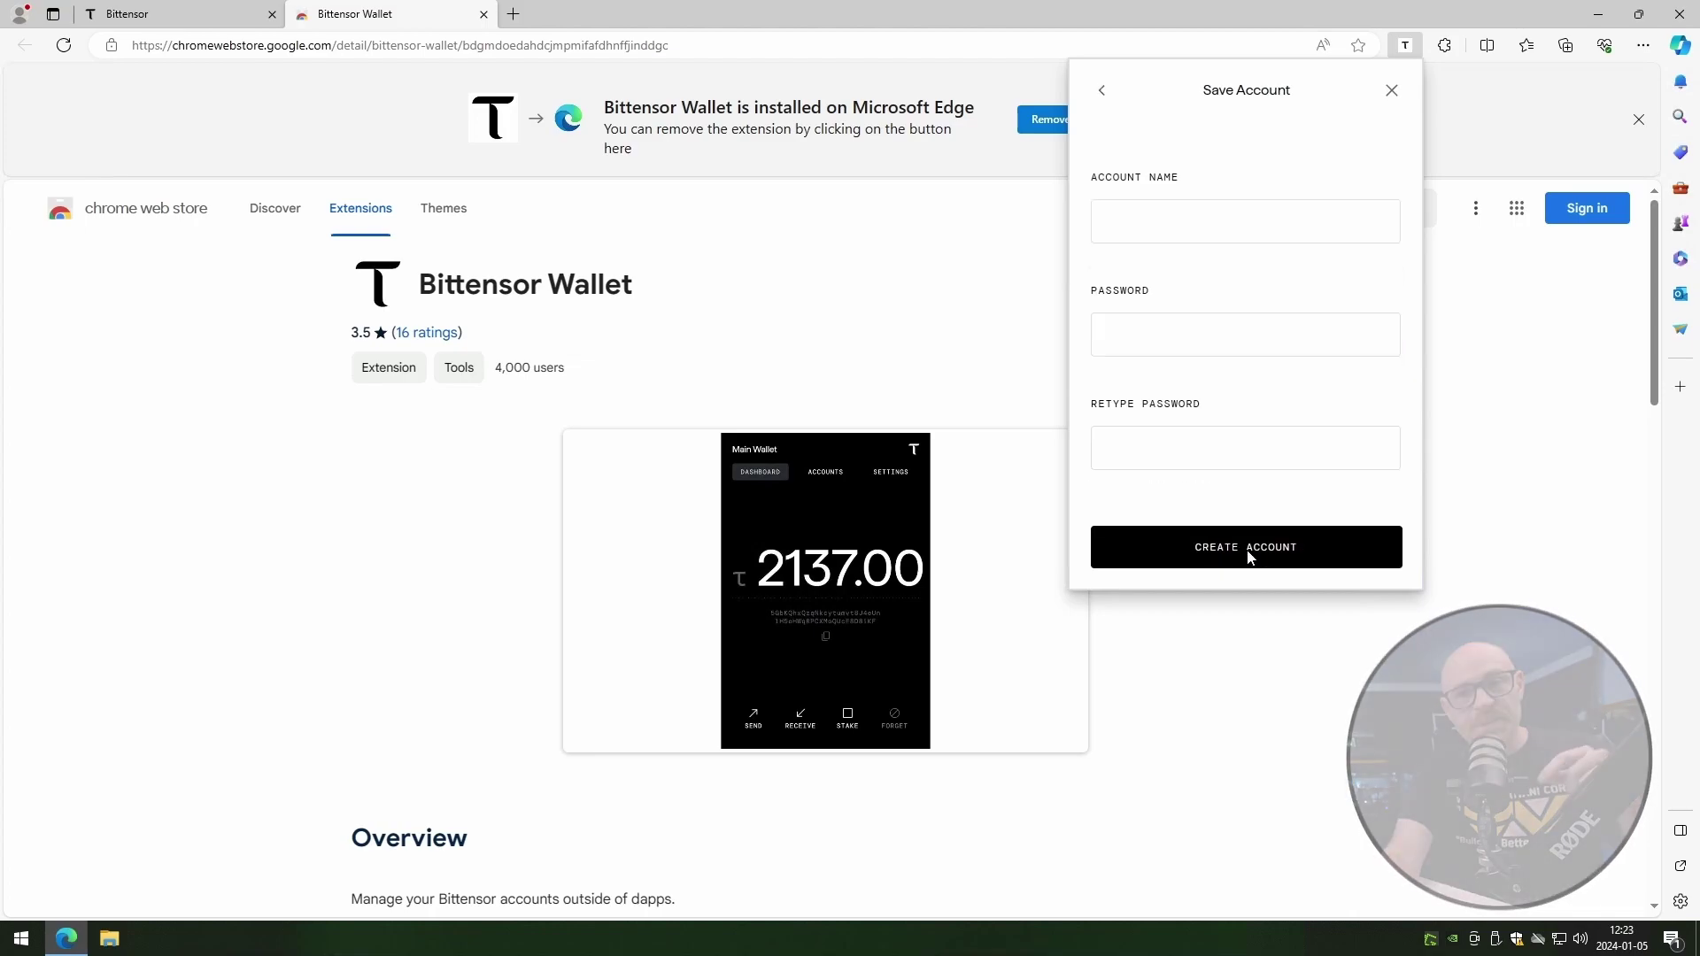
click(1149, 217)
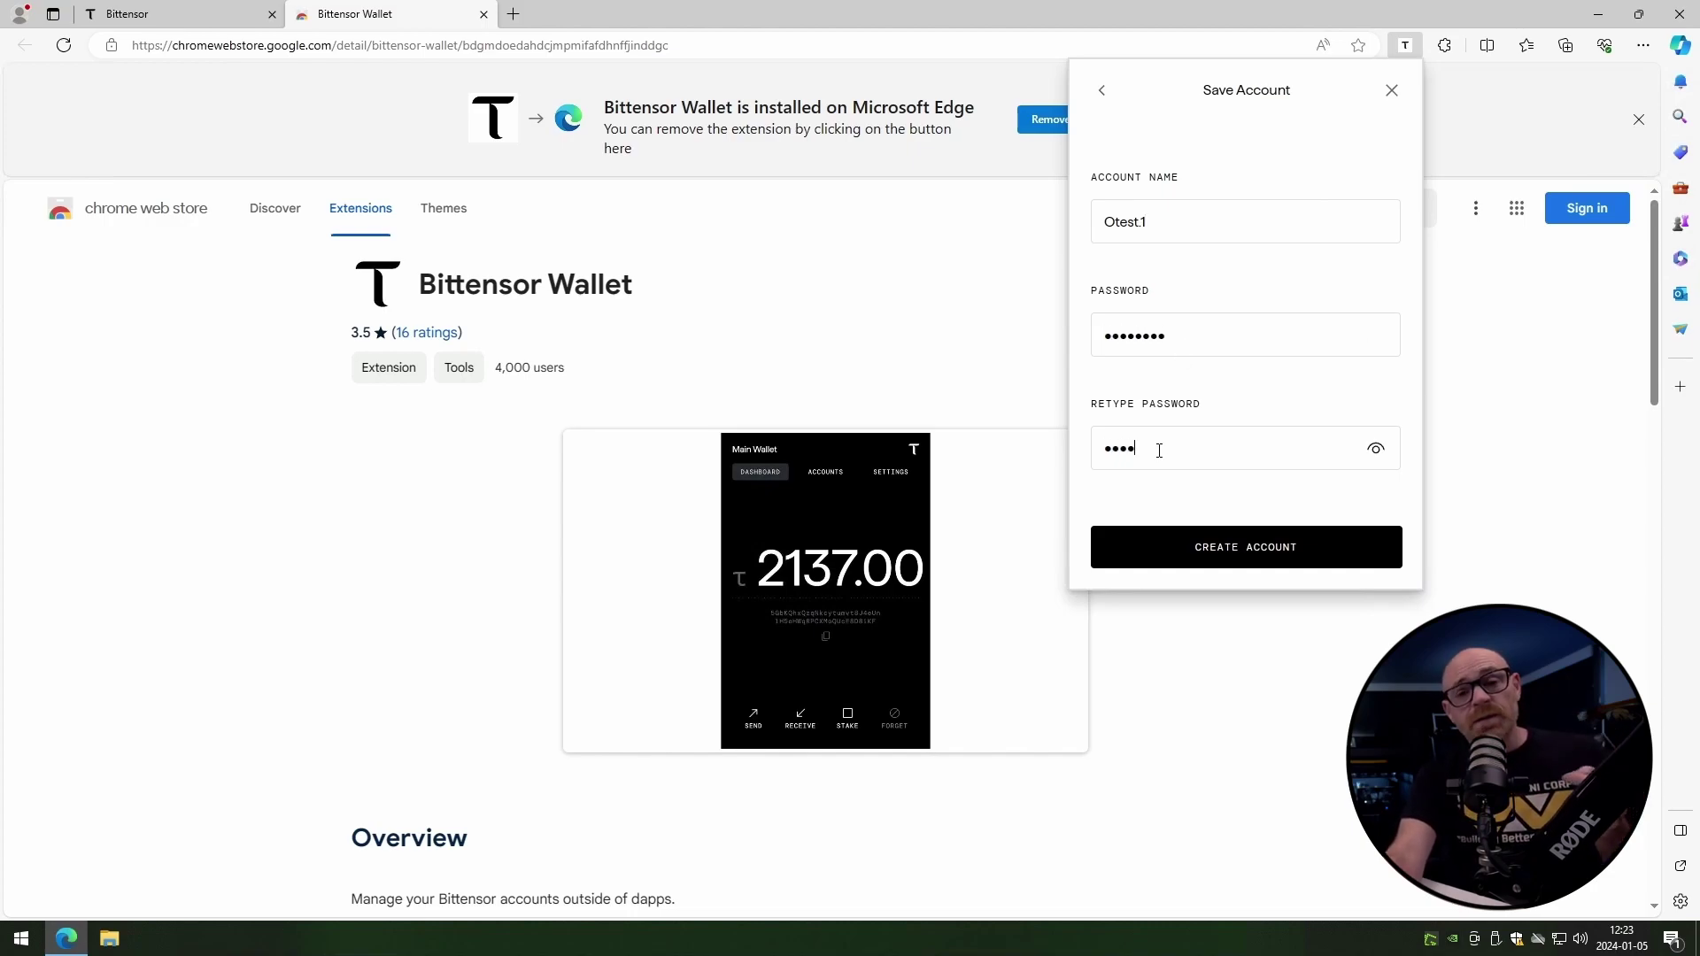
click(1251, 553)
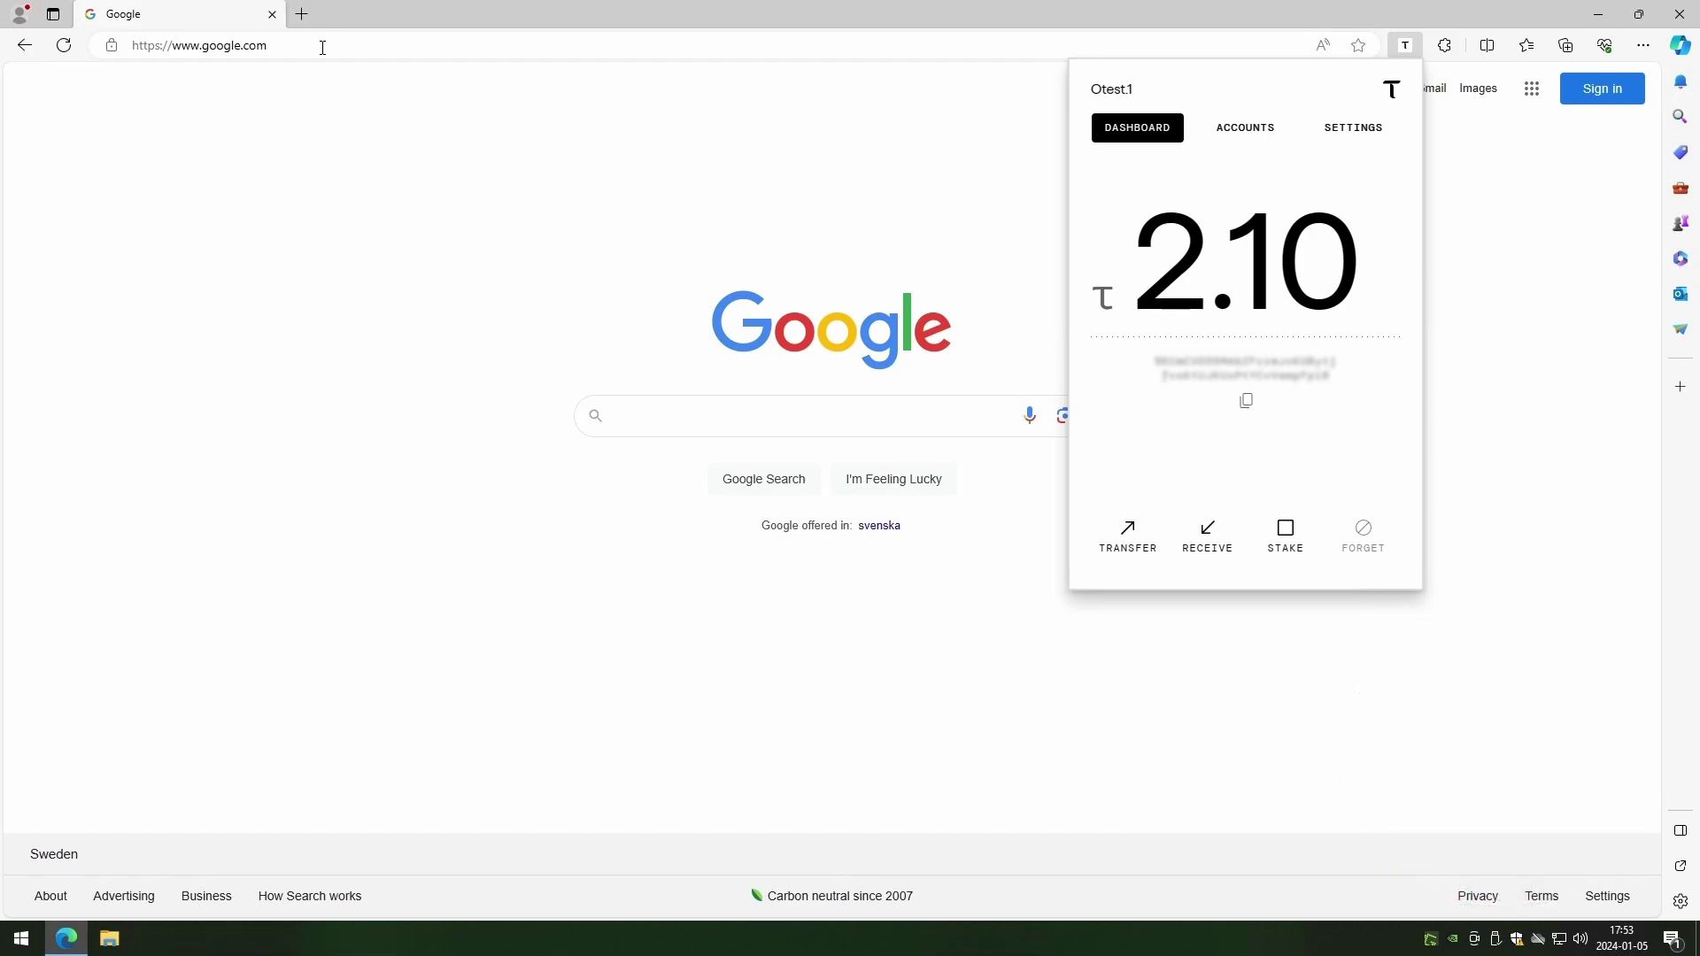
- Go to taostats.io and scroll the Verified Validators list to locate Opentensor Foundation
click(322, 46)
text(taostats)
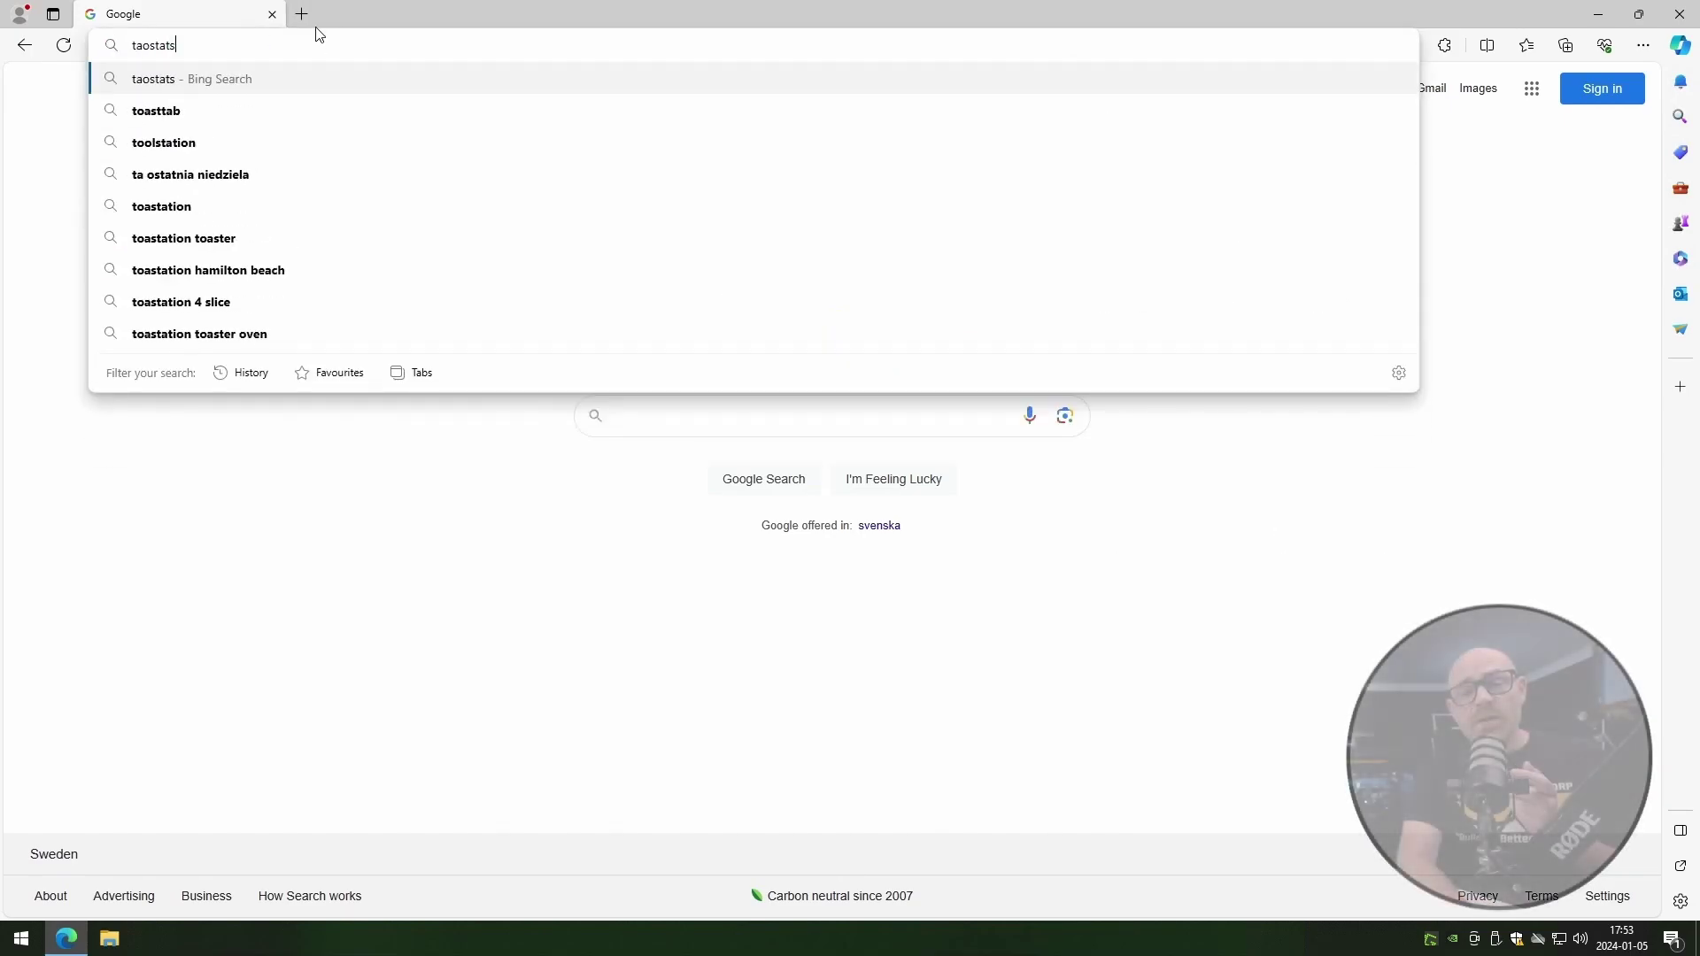
text(.io)
key(Return)
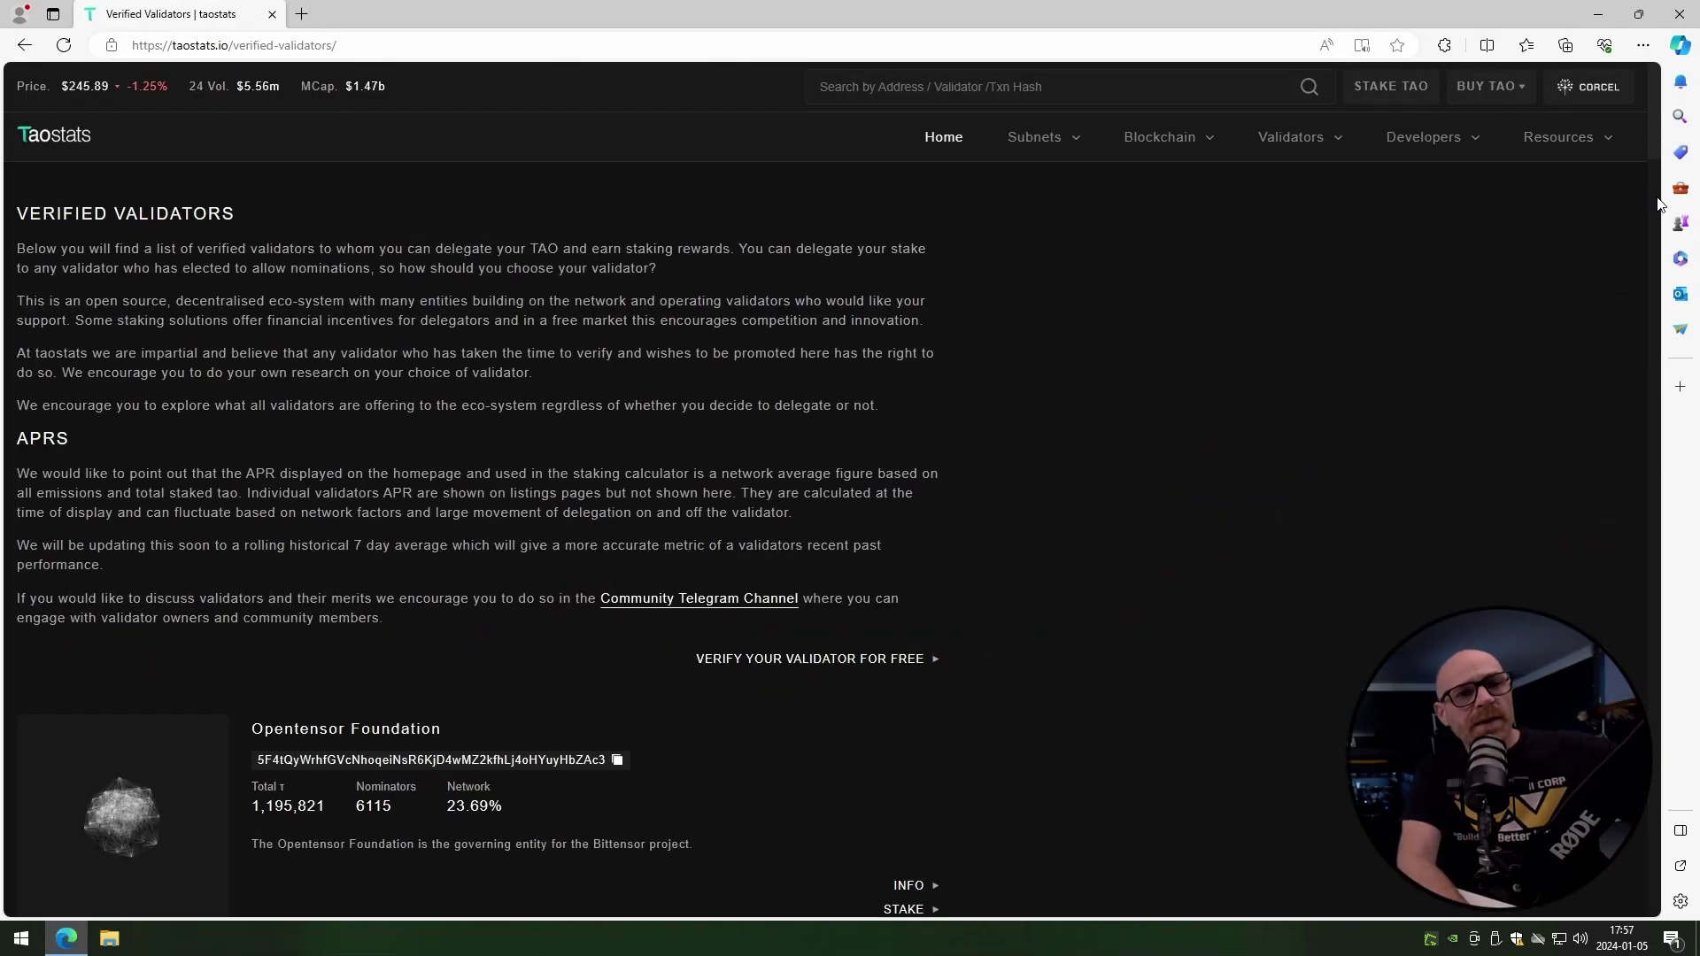
scroll(1638, 222, down, 8)
scroll(1640, 225, down, 18)
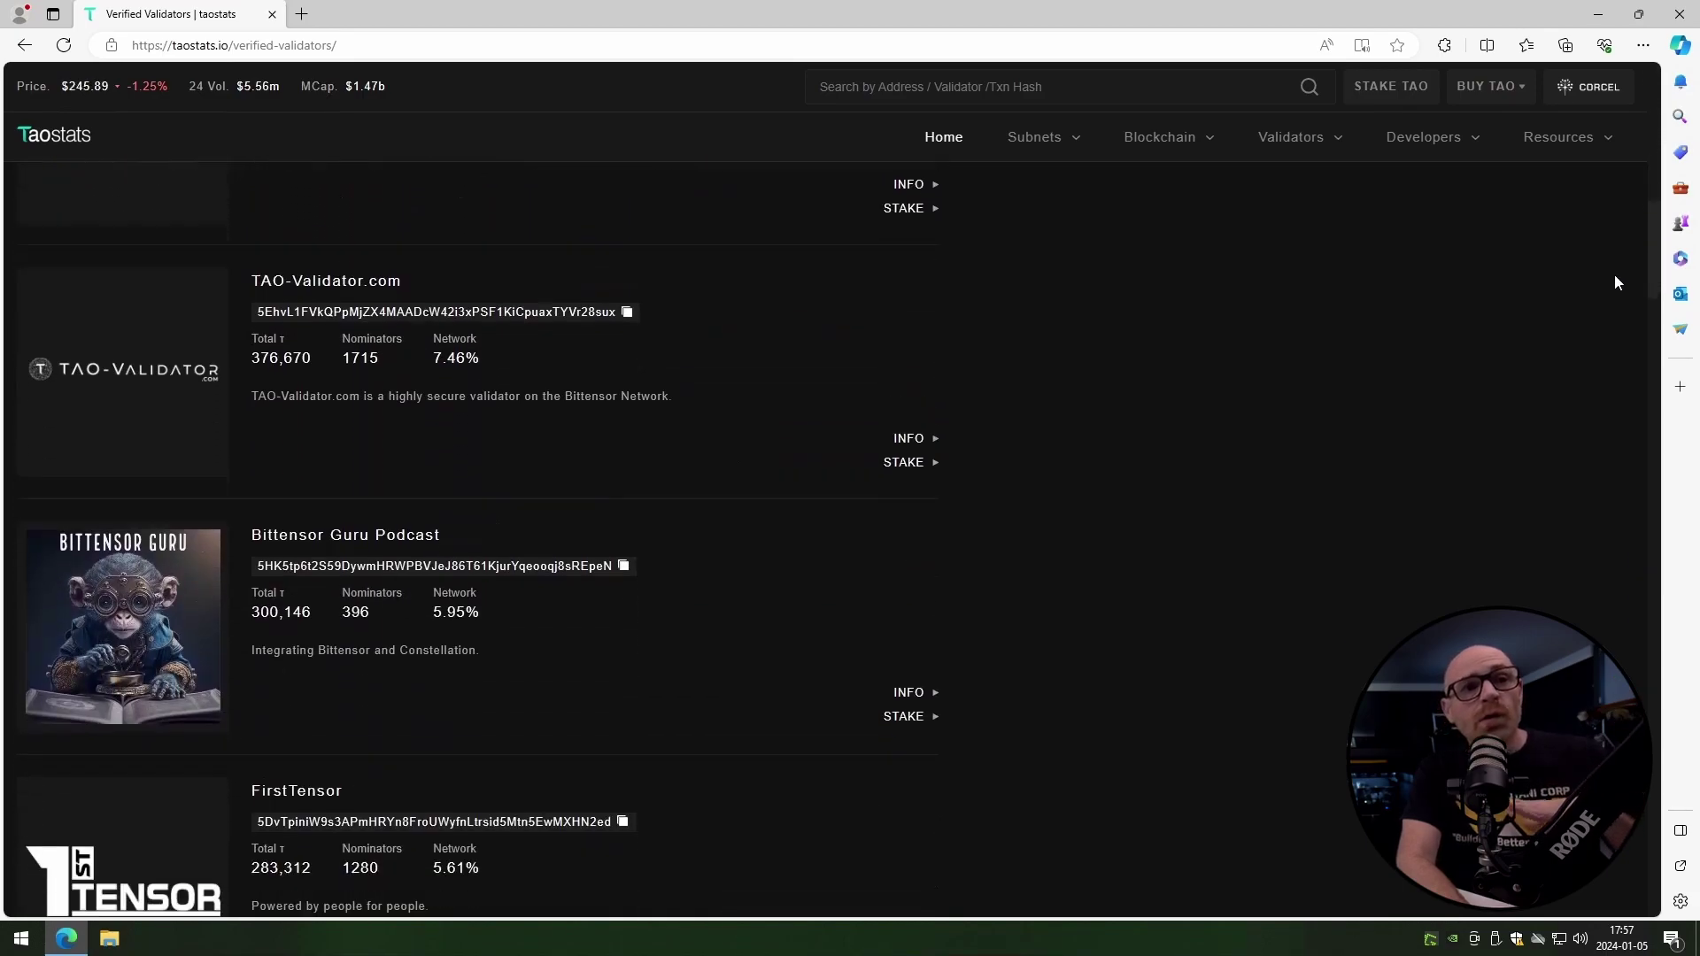
scroll(1587, 406, down, 1)
scroll(1586, 333, up, 13)
scroll(1586, 281, up, 14)
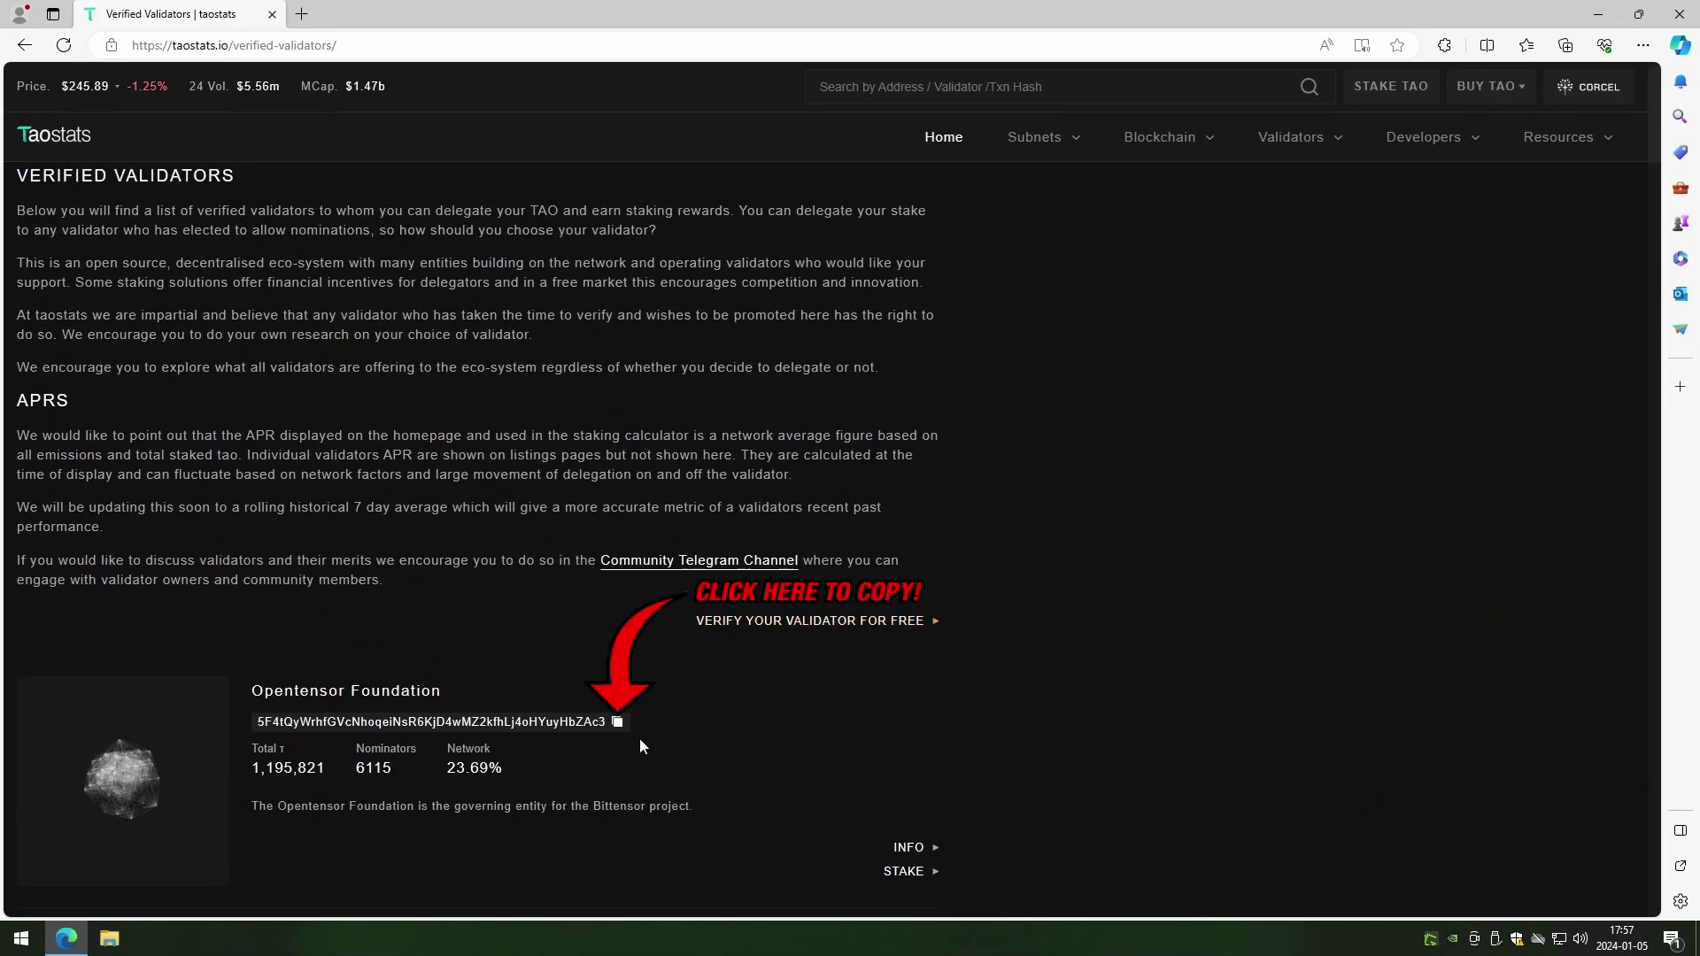
- Copy the Opentensor Foundation address and paste it as the delegator in the wallet's Stake flow
click(617, 723)
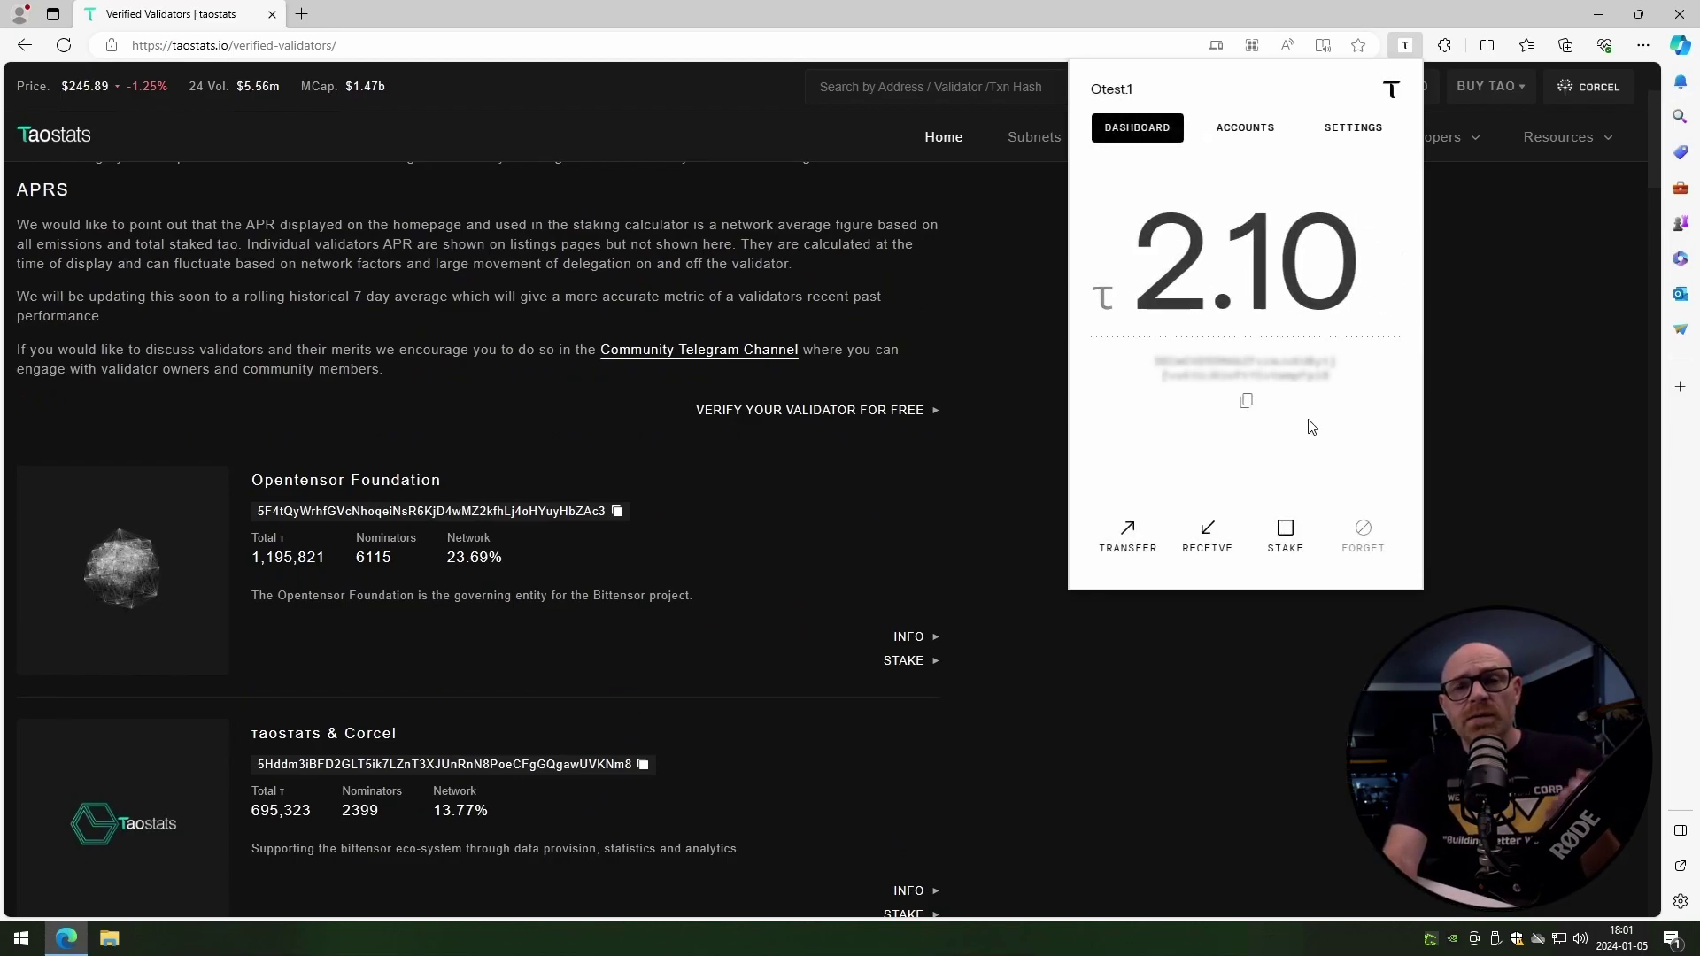
click(1285, 536)
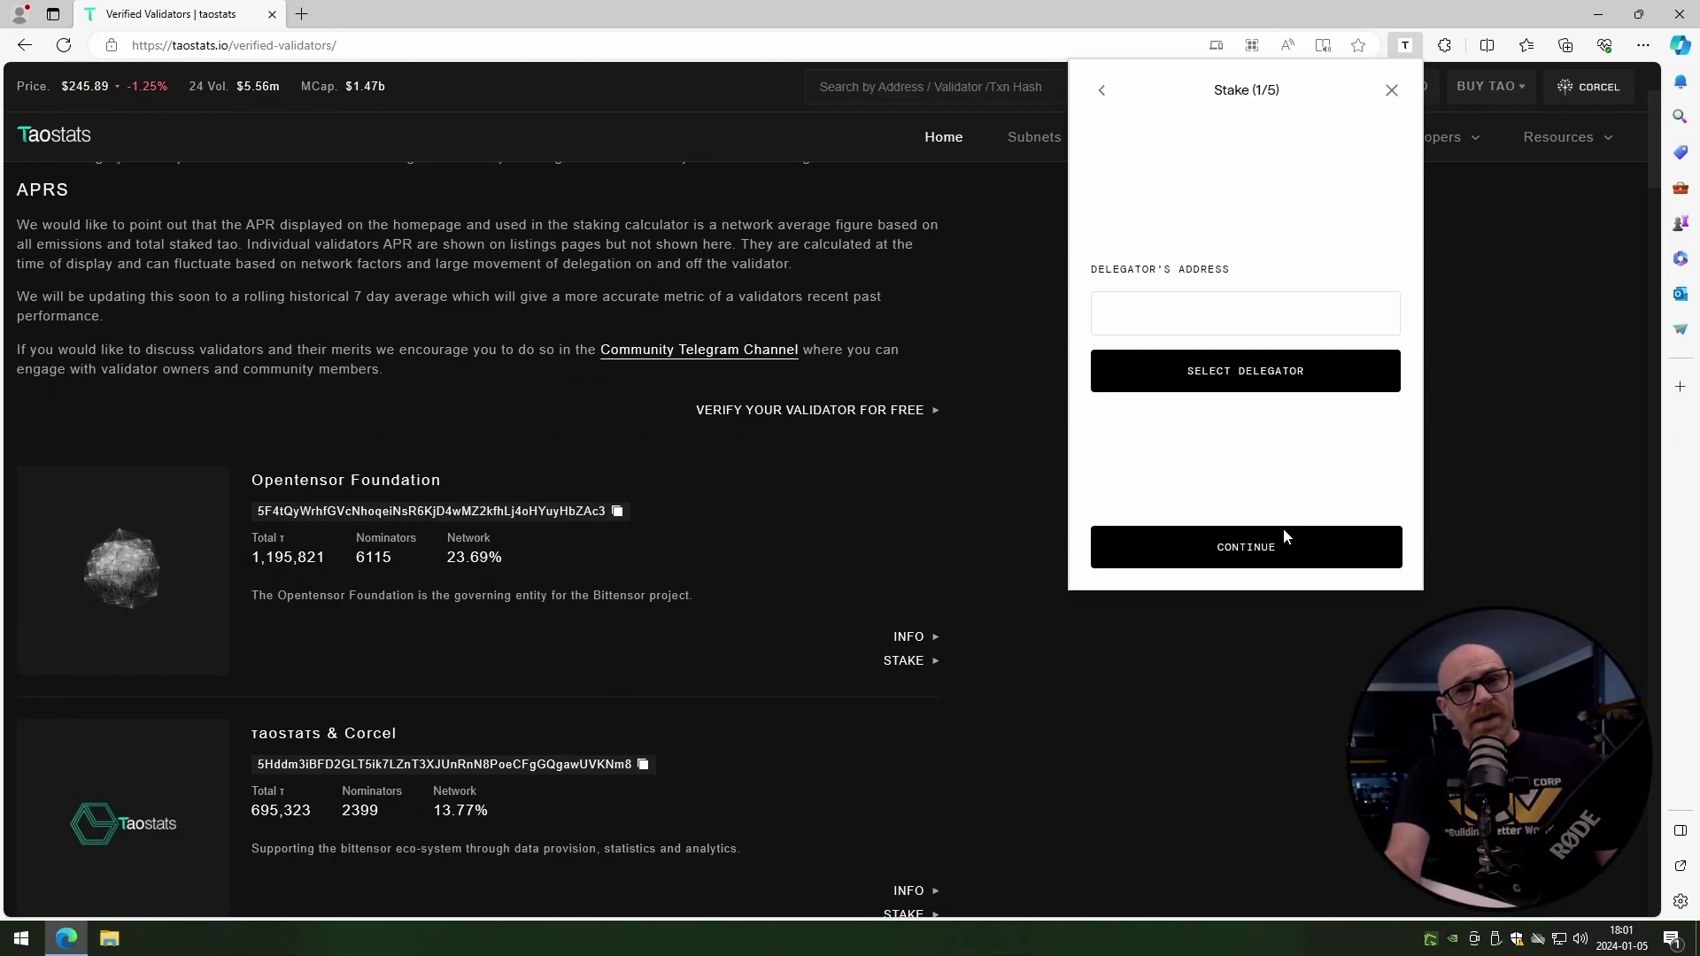
right_click(1159, 321)
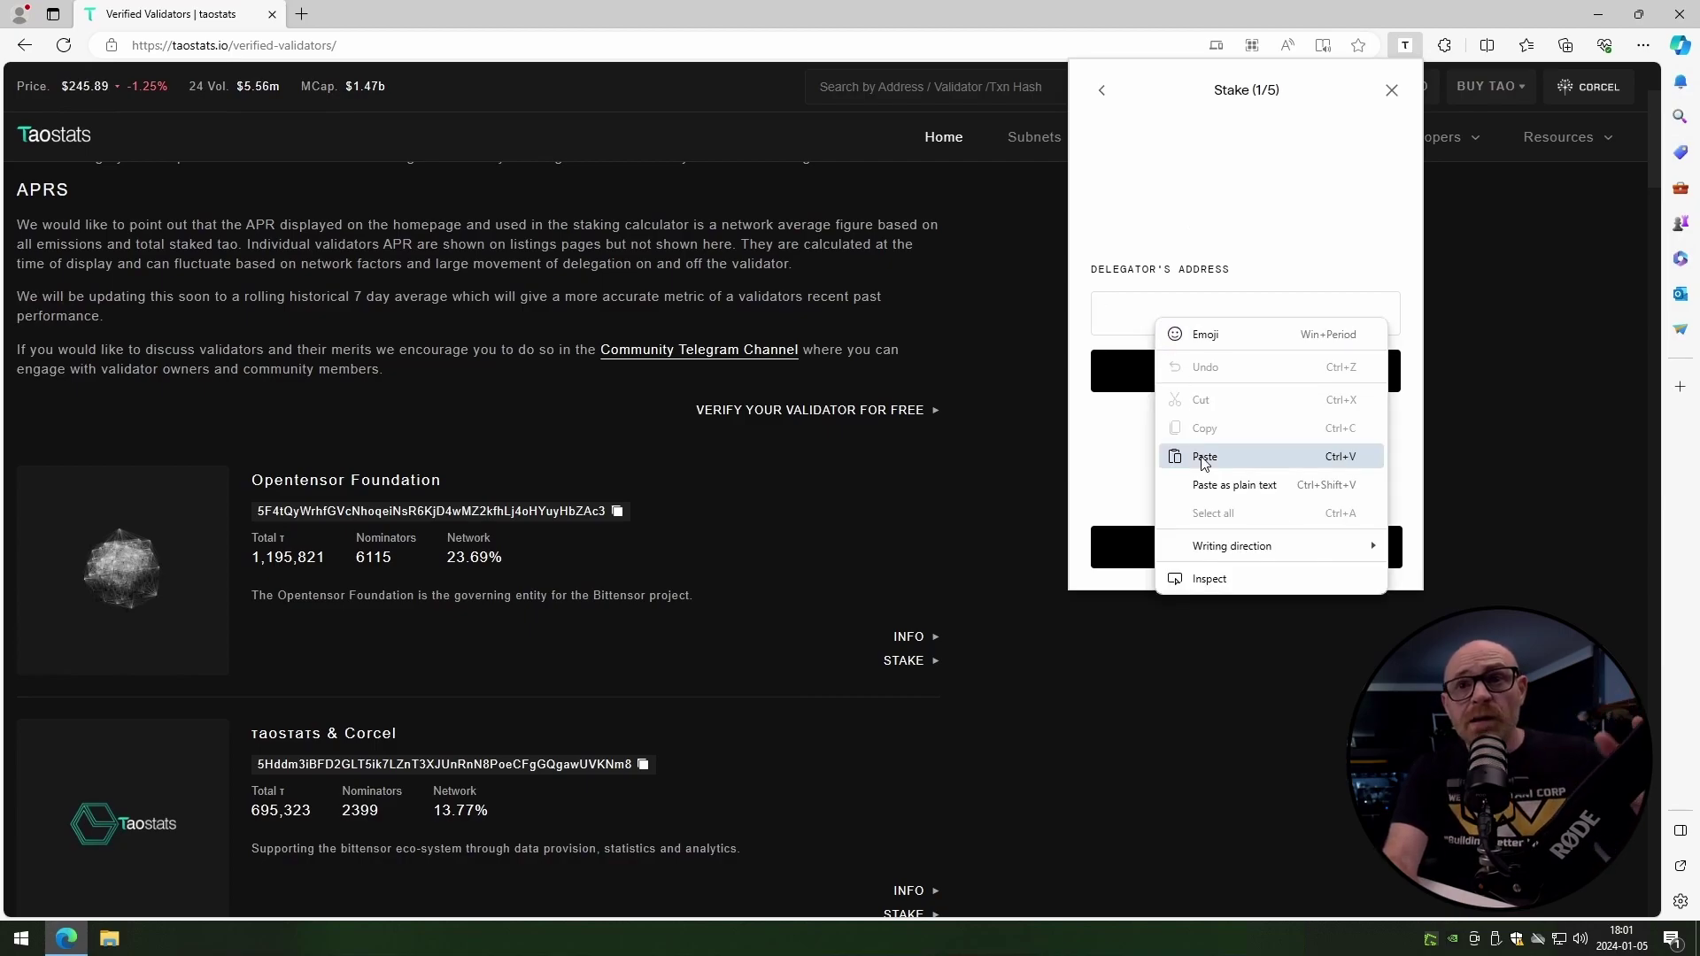
click(1205, 457)
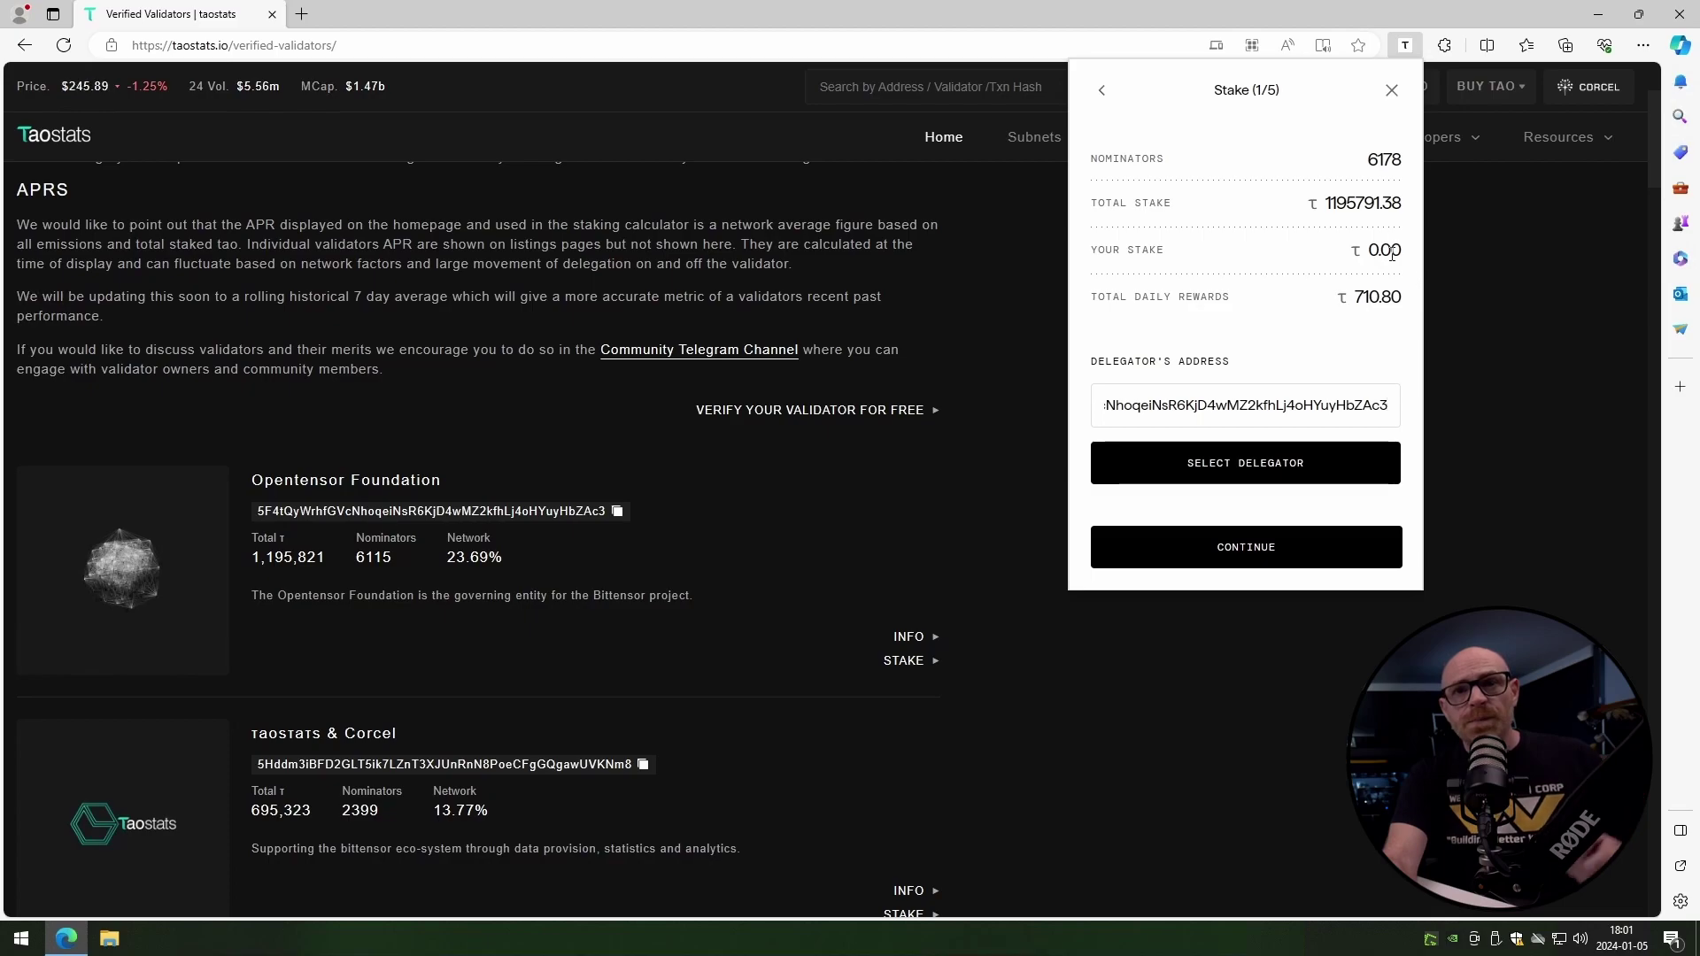
click(1258, 549)
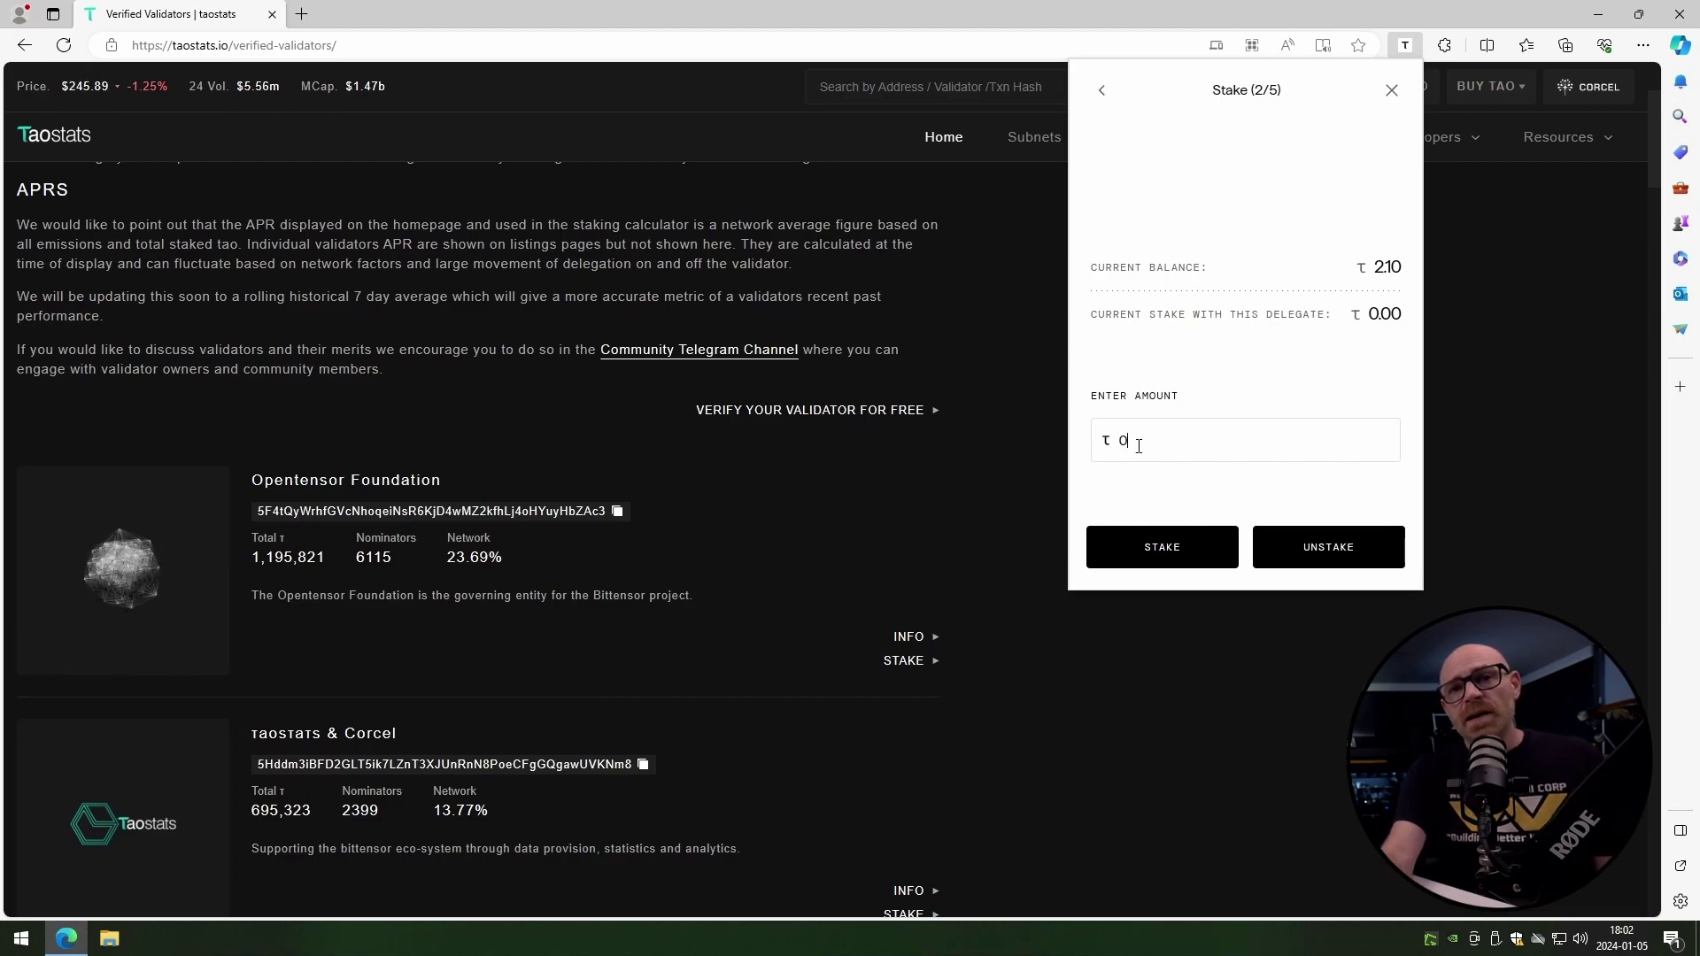
- Enter a 0.5 TAO stake amount and authorise it with the wallet password
text(0.5)
click(1162, 560)
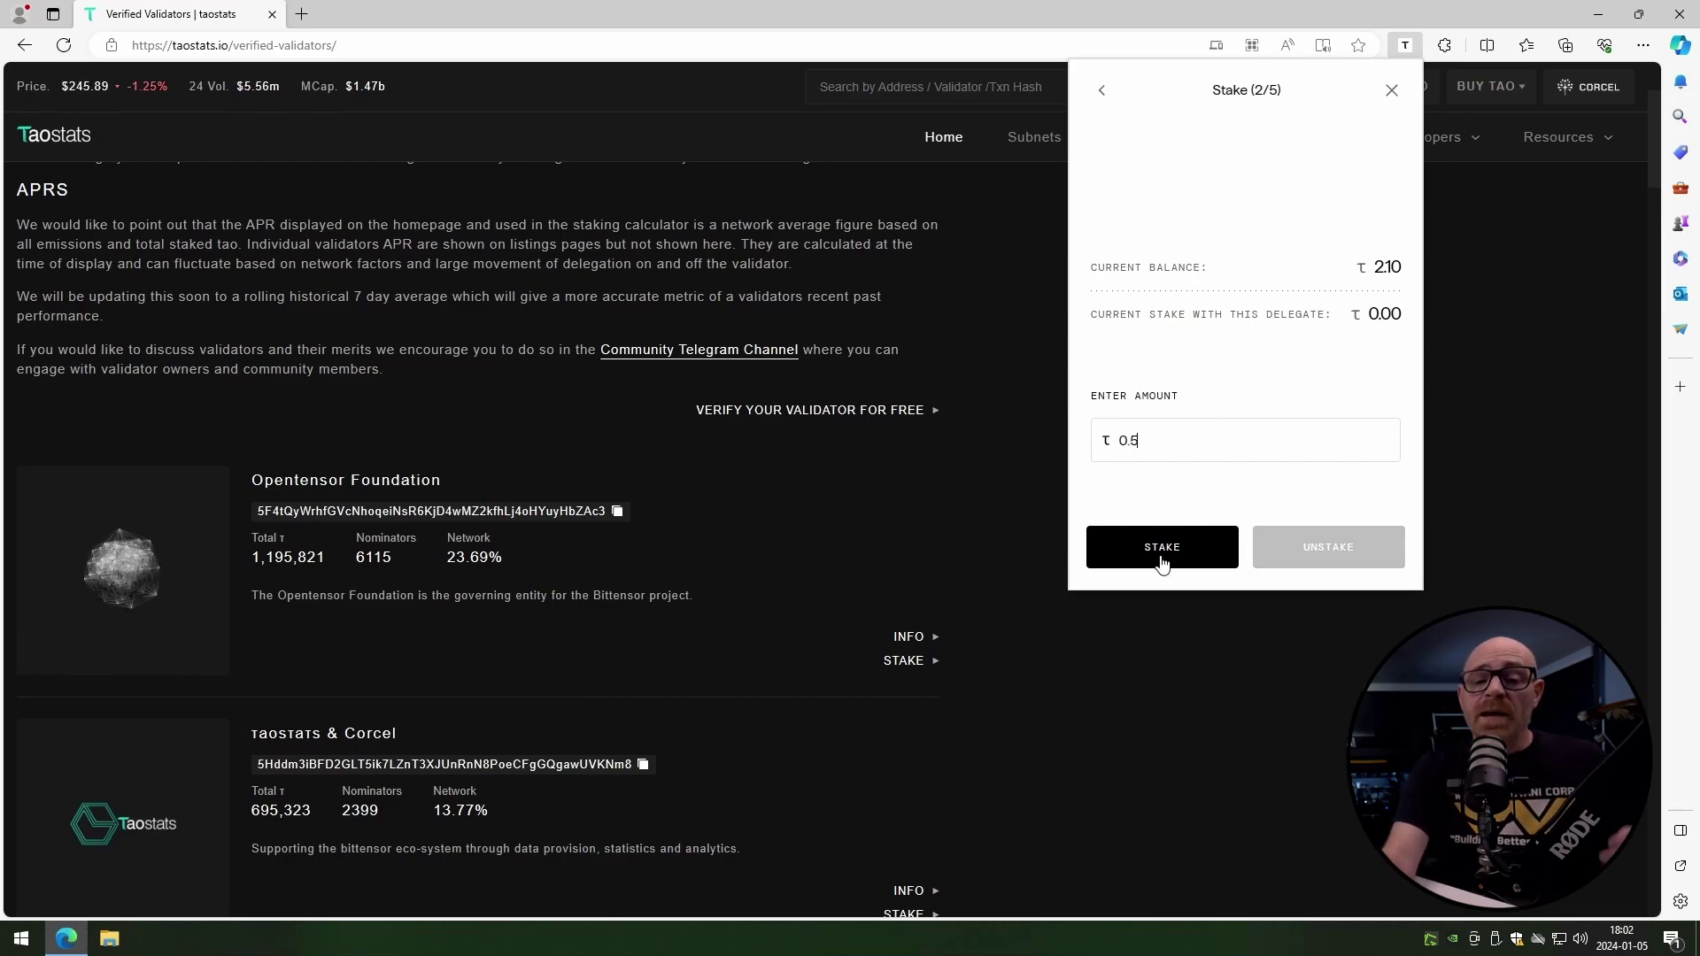
click(1182, 307)
text(••••••)
click(1233, 542)
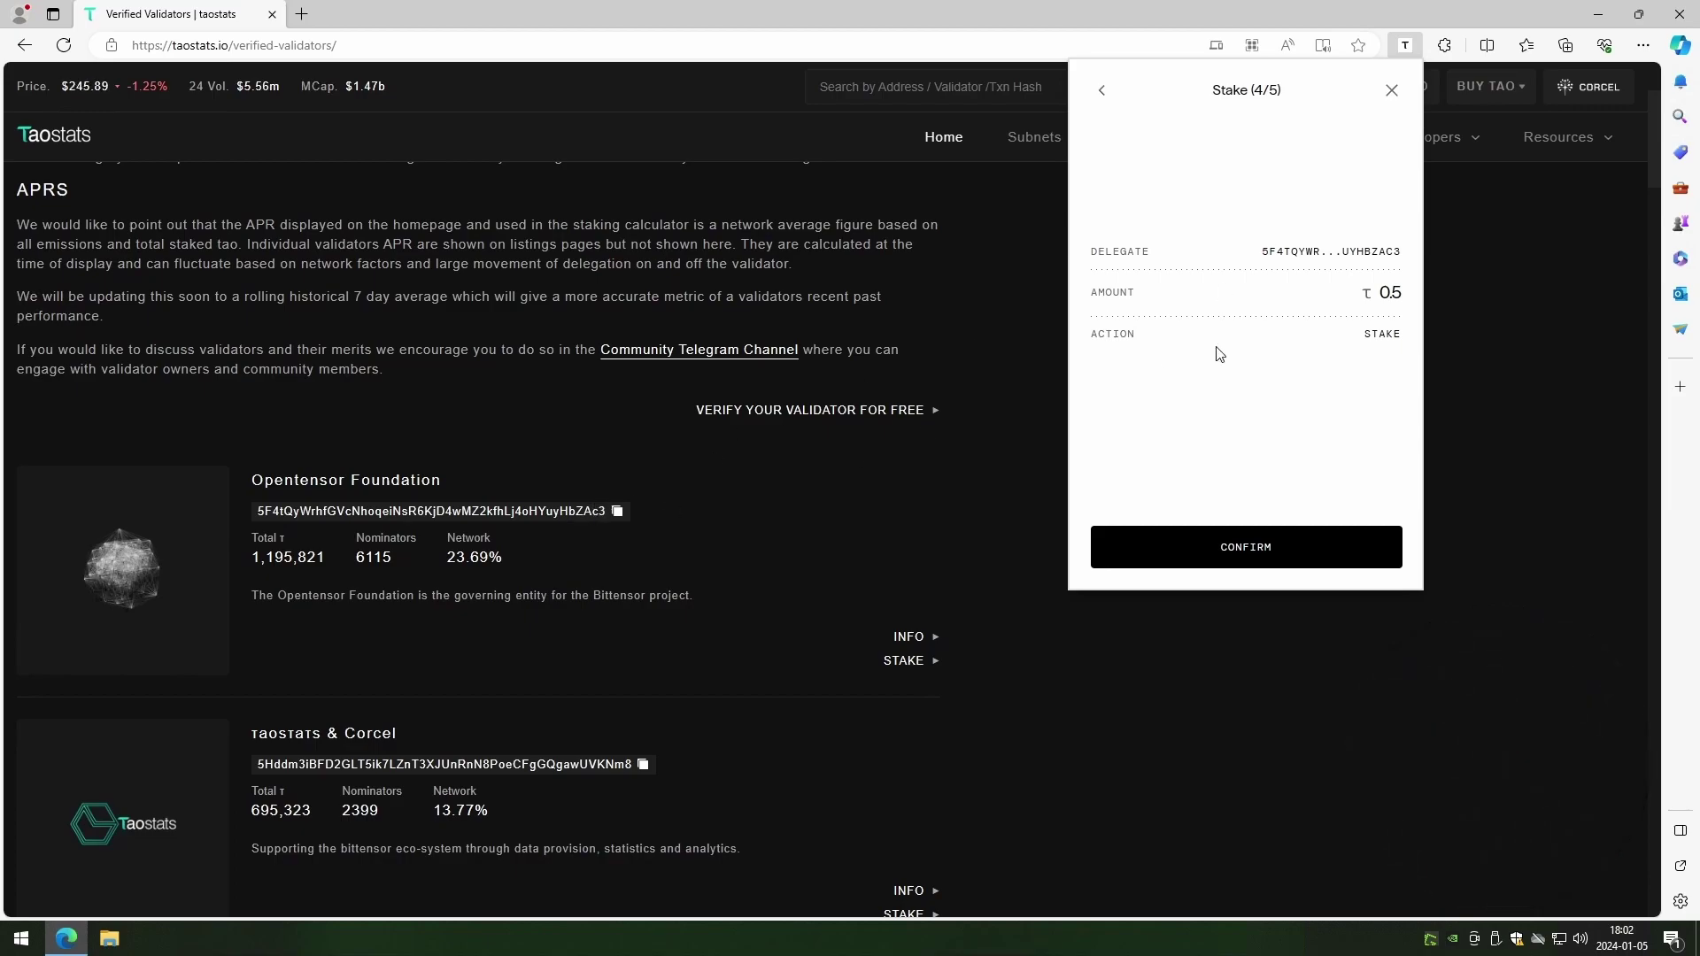
- Confirm the 0.5 TAO stake and return to the account dashboard once it succeeds
click(1262, 557)
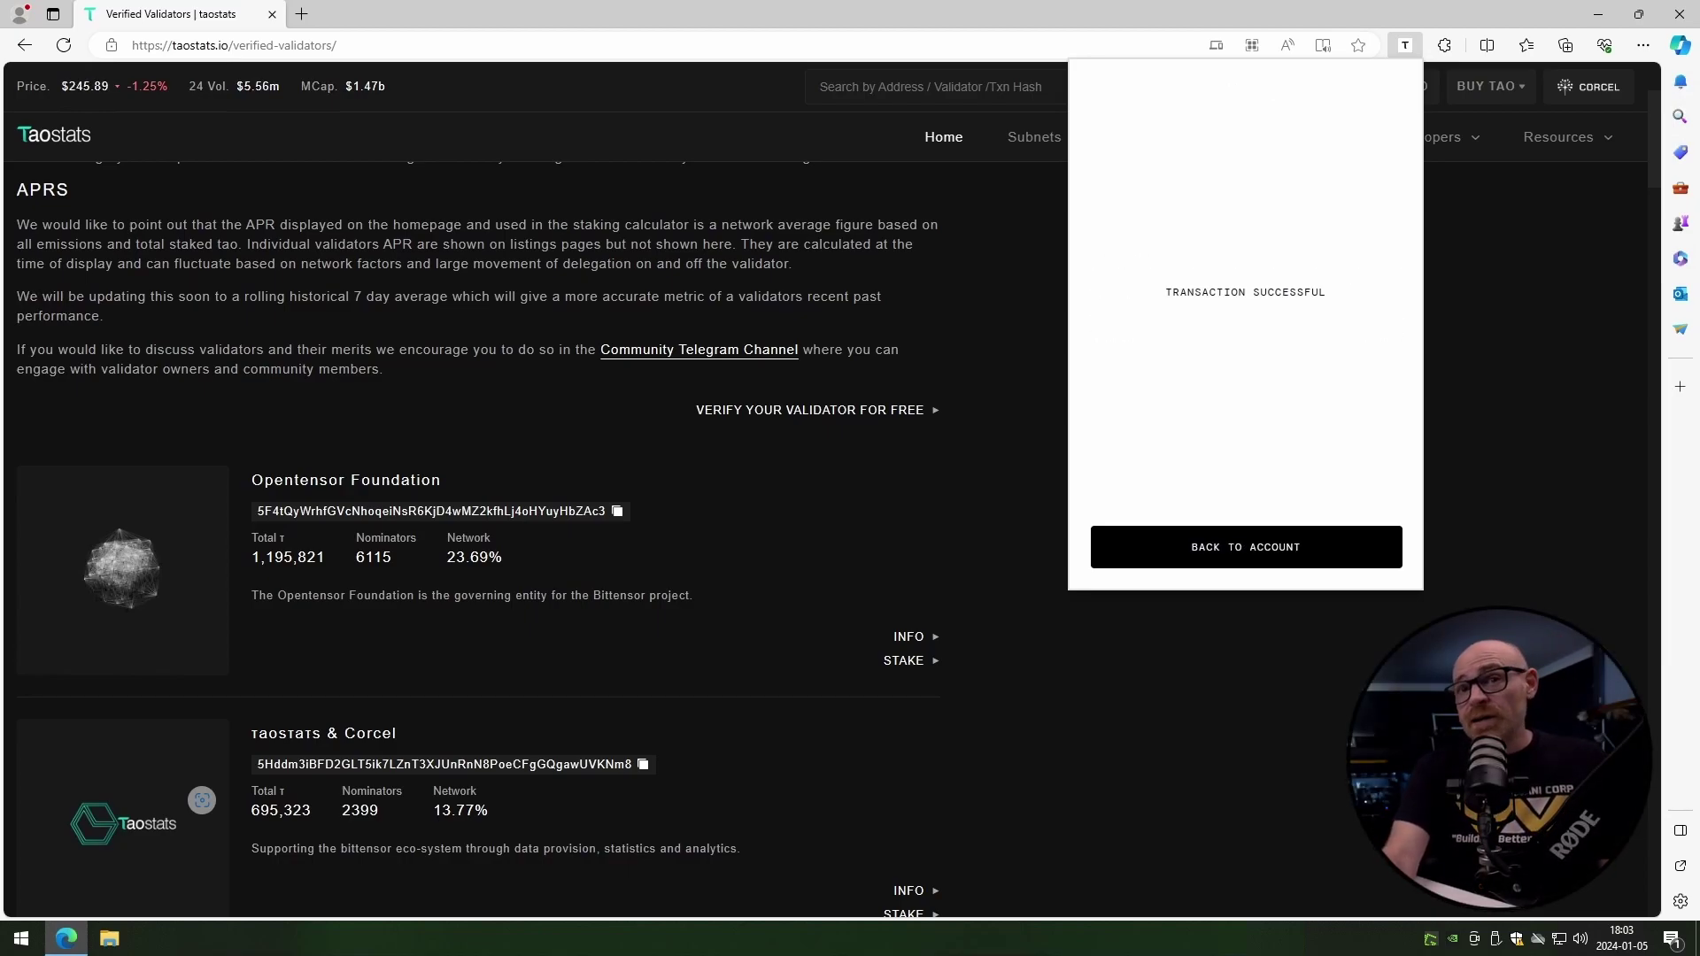
click(1252, 564)
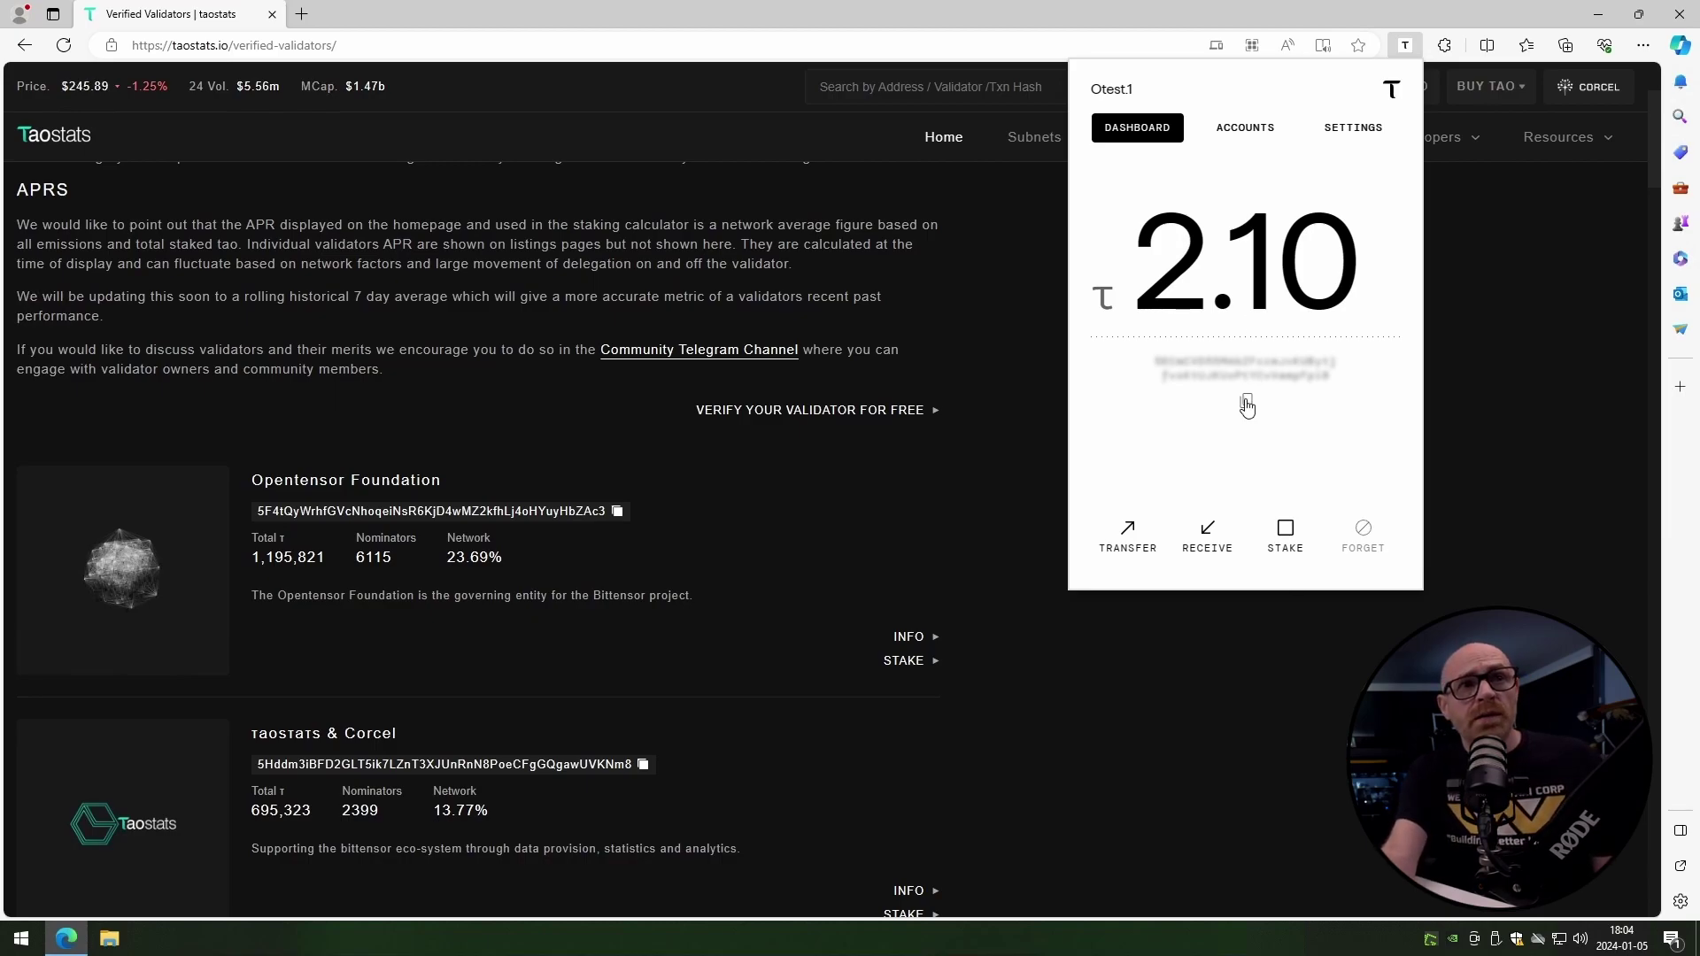
- Search taostats for the wallet address to see 0.5 τ delegated to Opentensor Foundation
click(1248, 406)
click(904, 88)
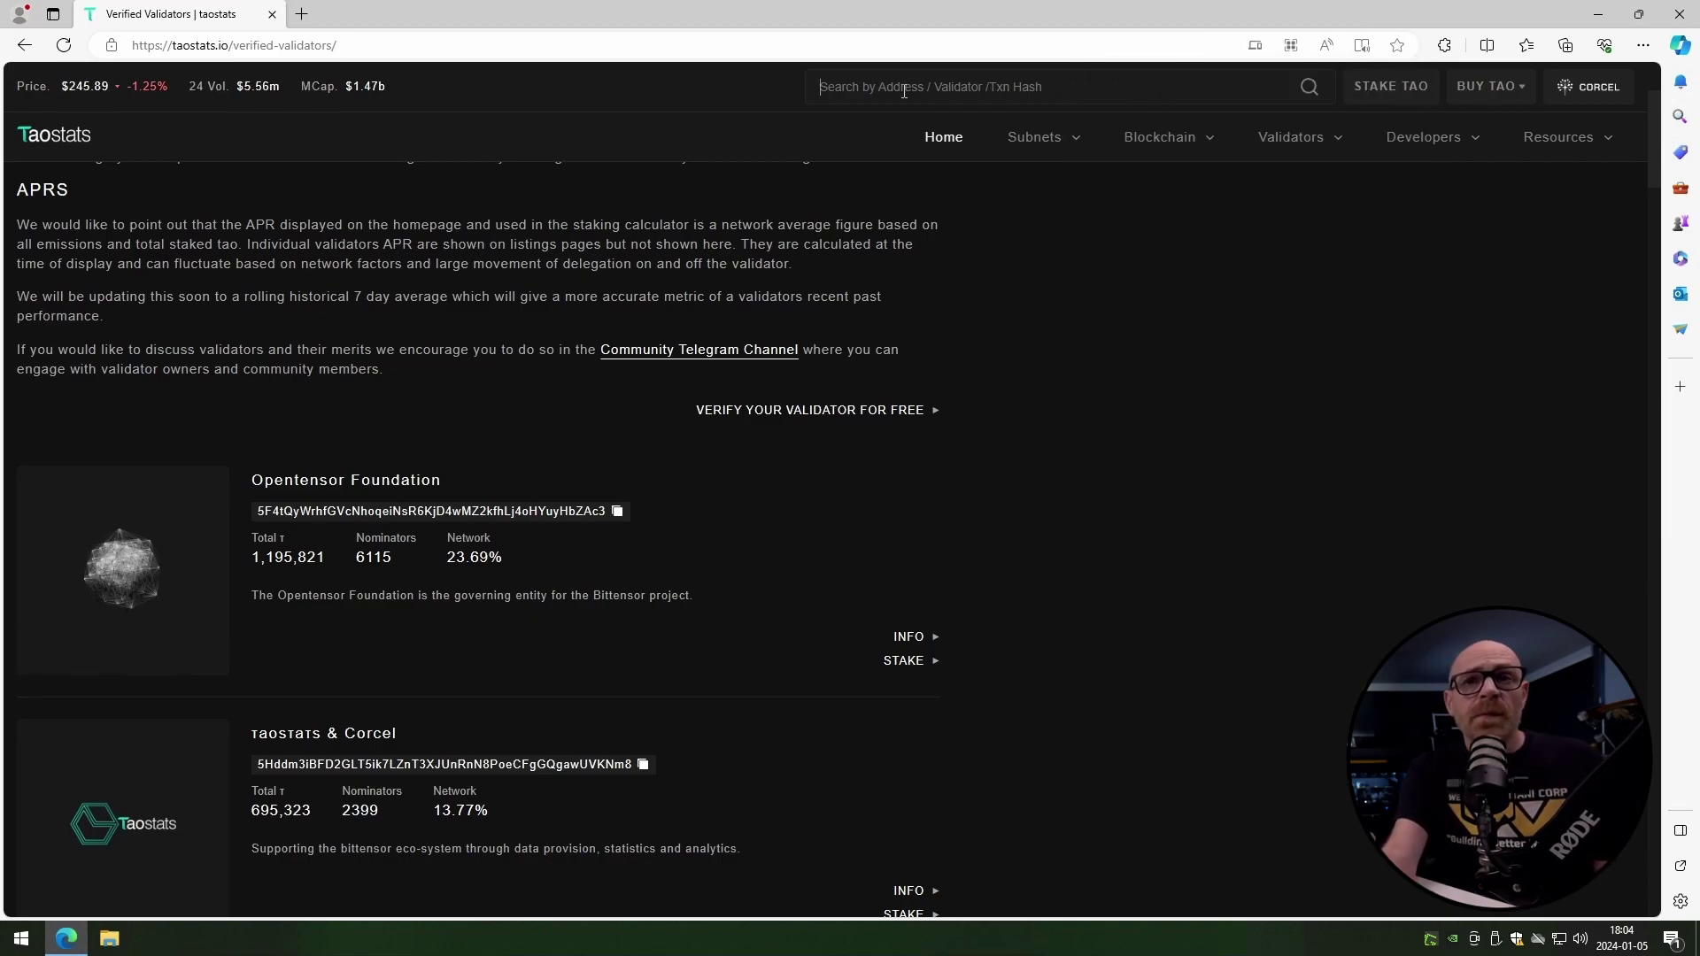
key(ctrl+v)
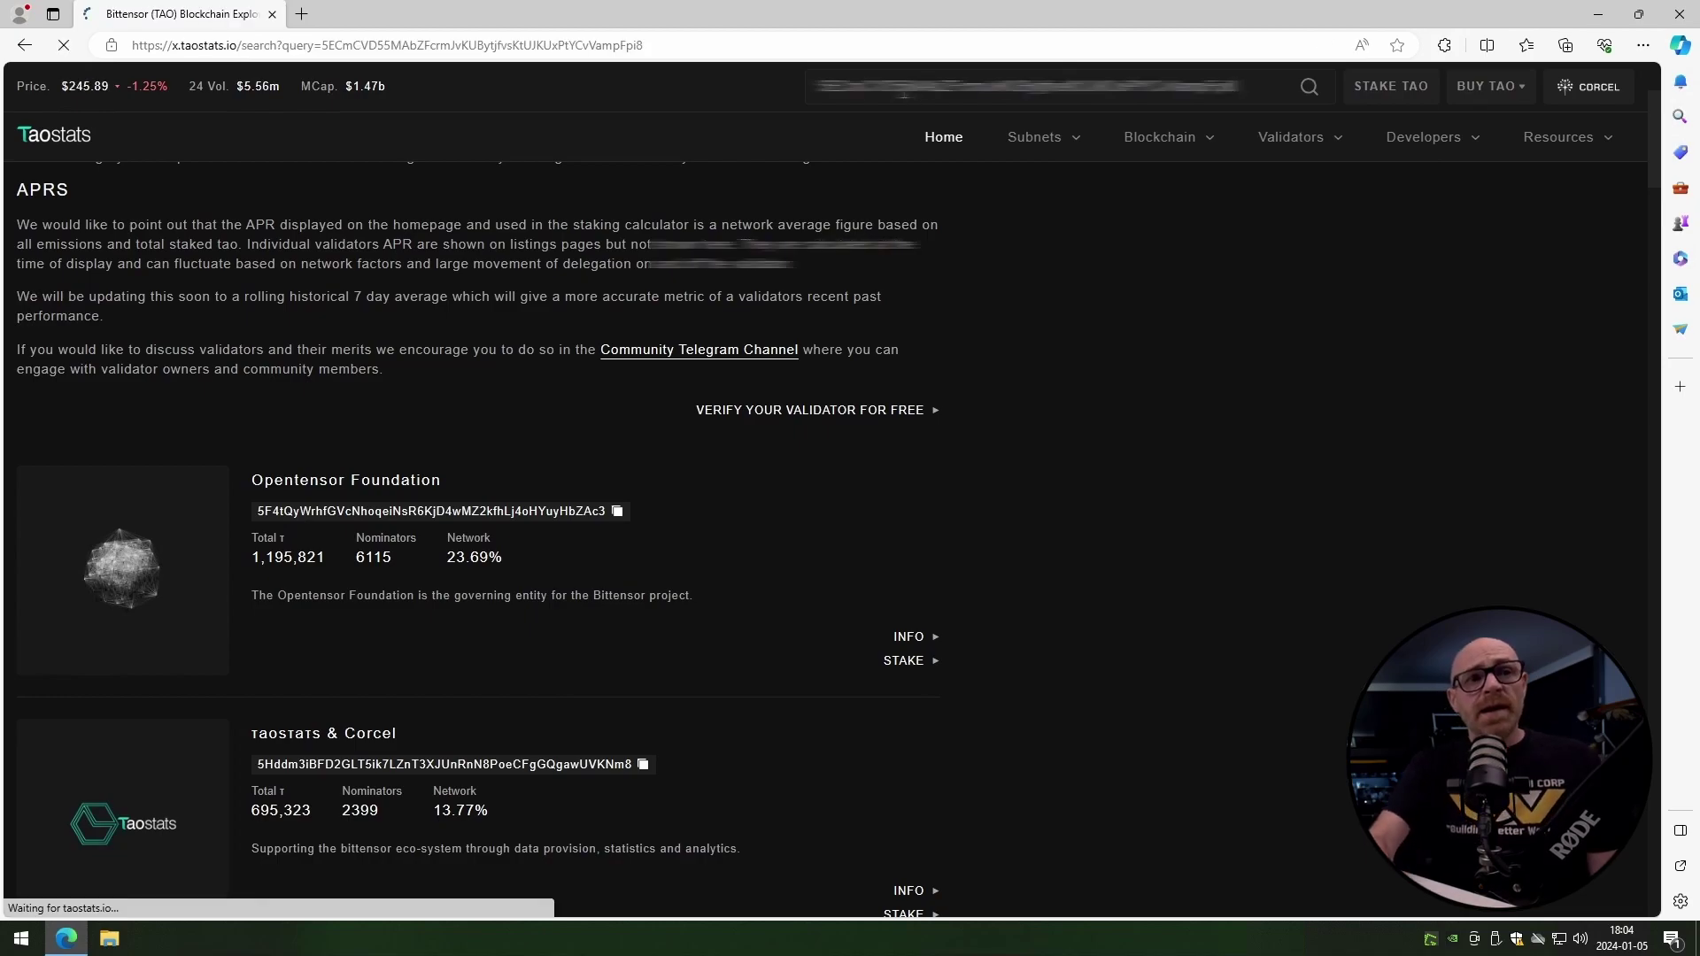
key(Return)
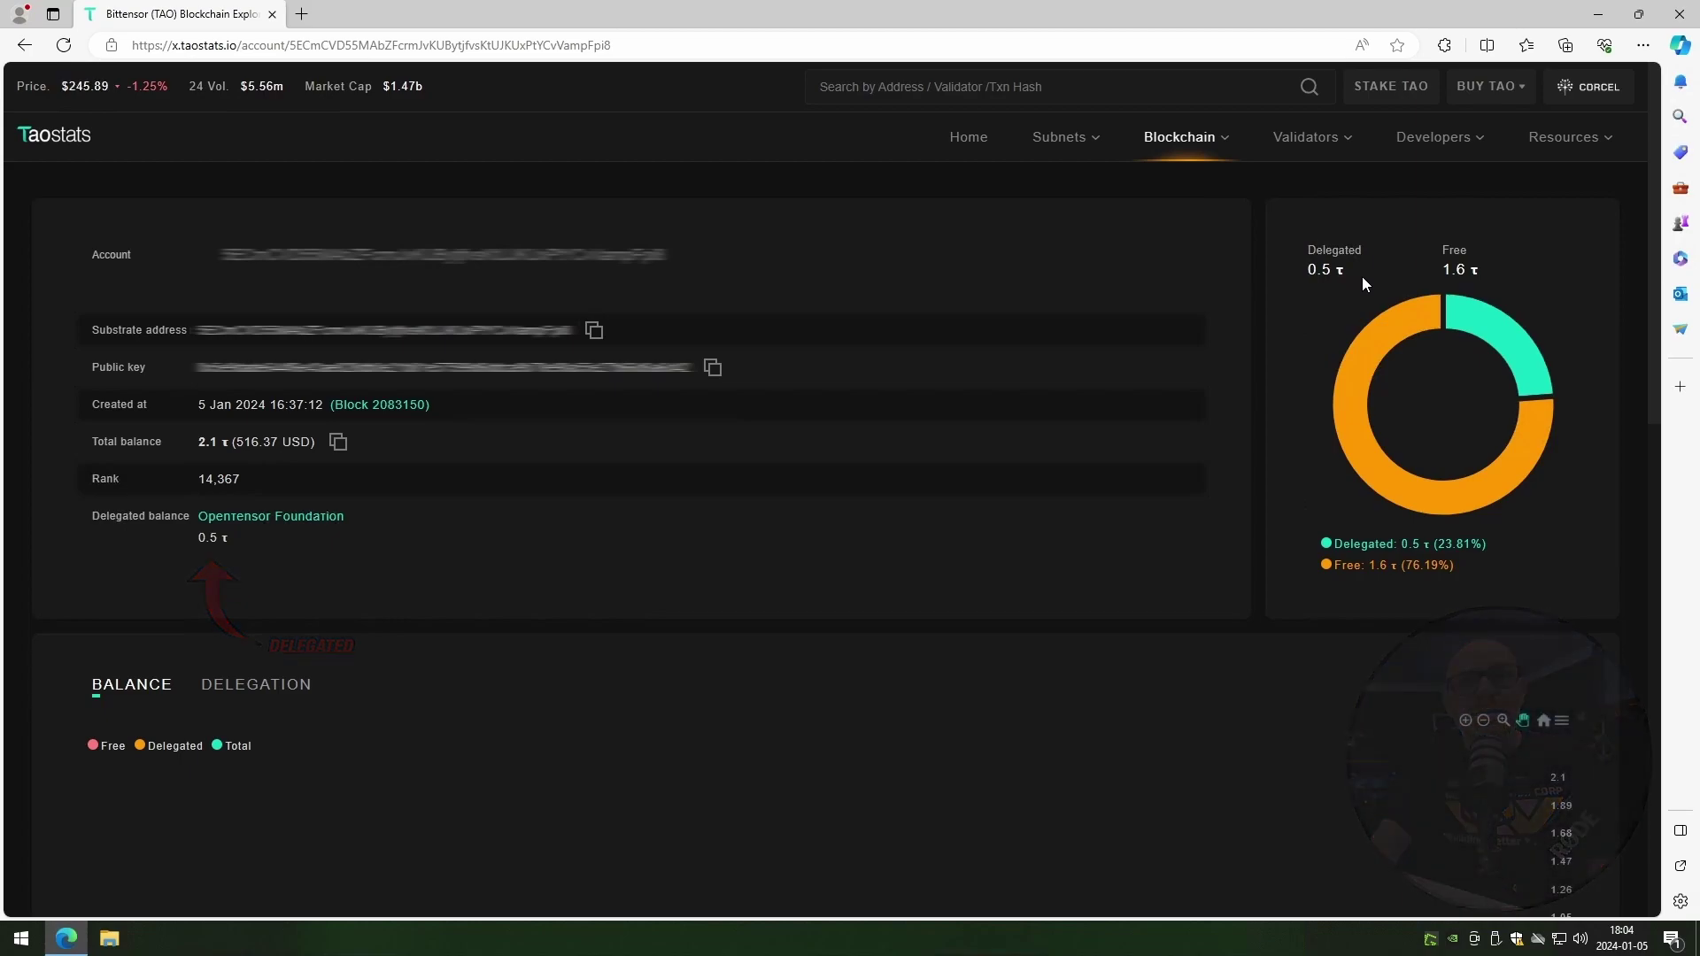
click(1445, 45)
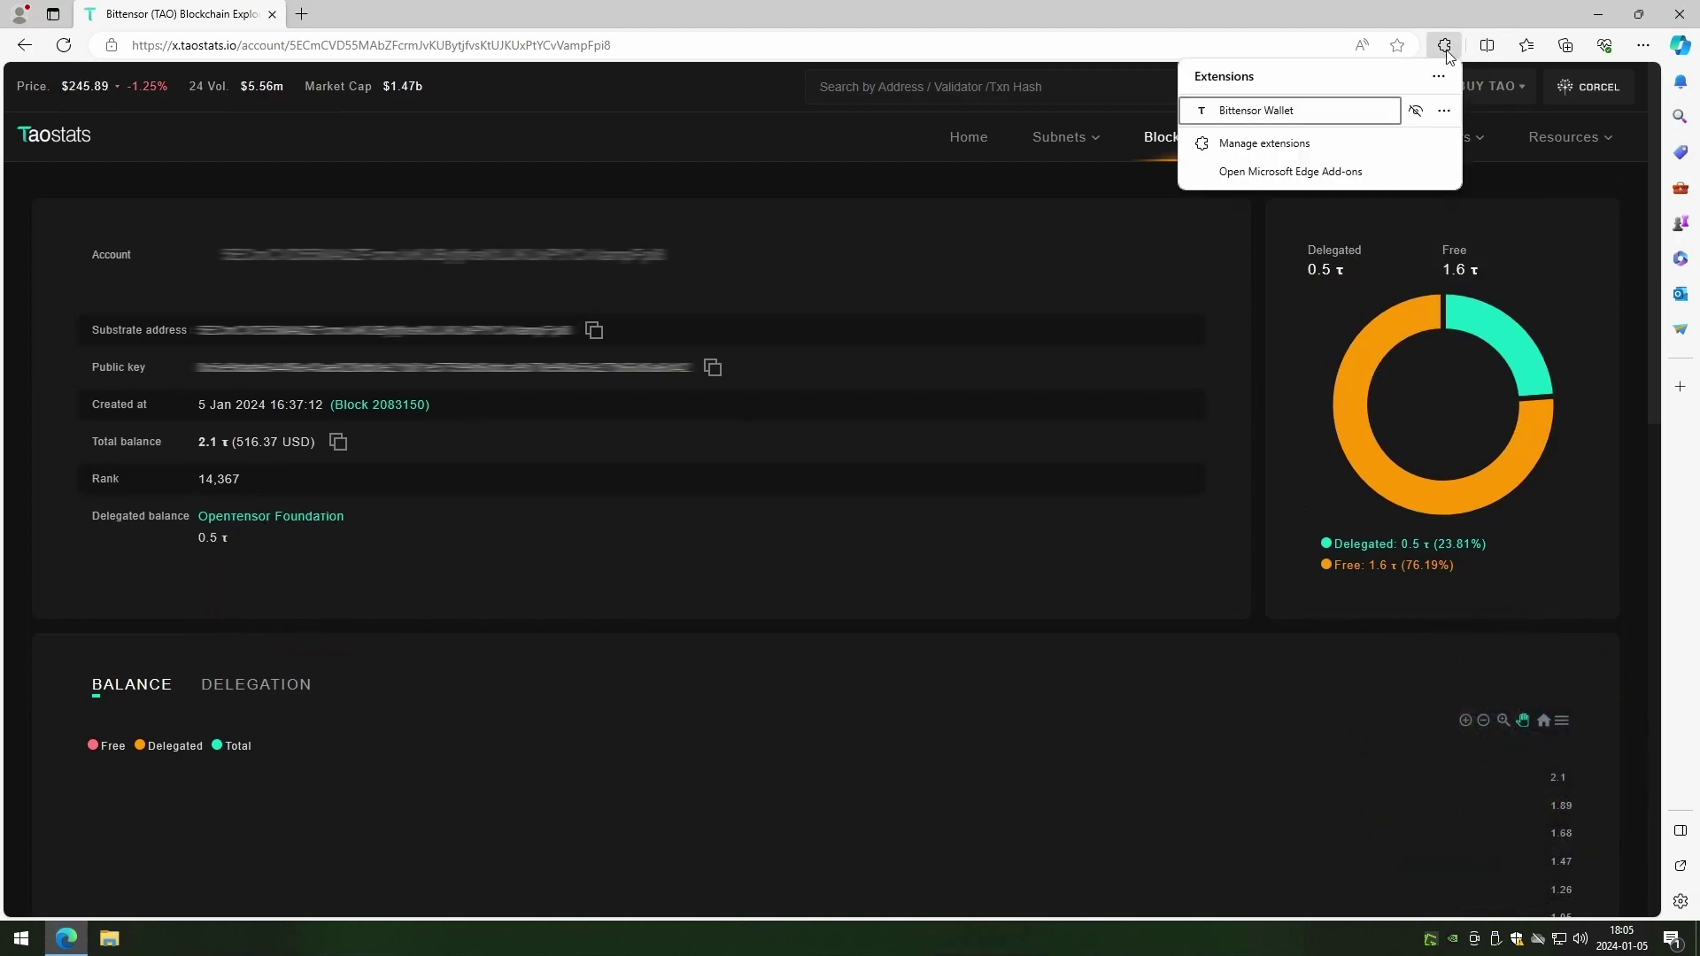
- Copy the Opentensor Foundation validator address again and reopen the wallet dashboard at τ 2.10
click(1206, 121)
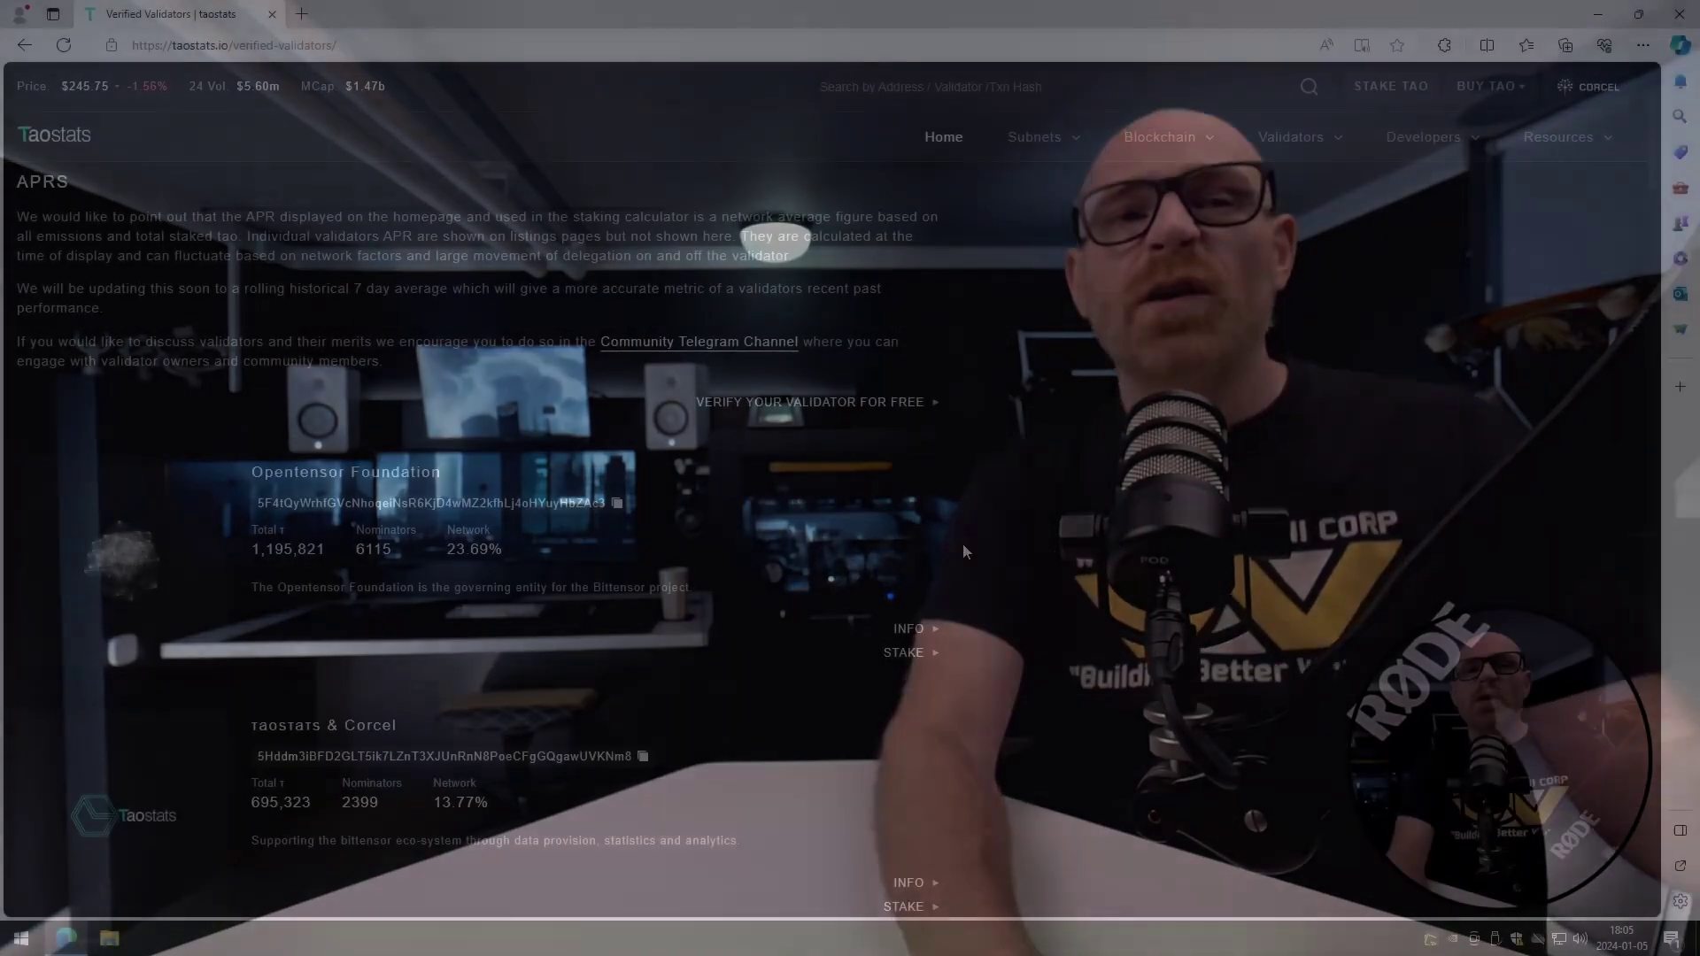
click(617, 761)
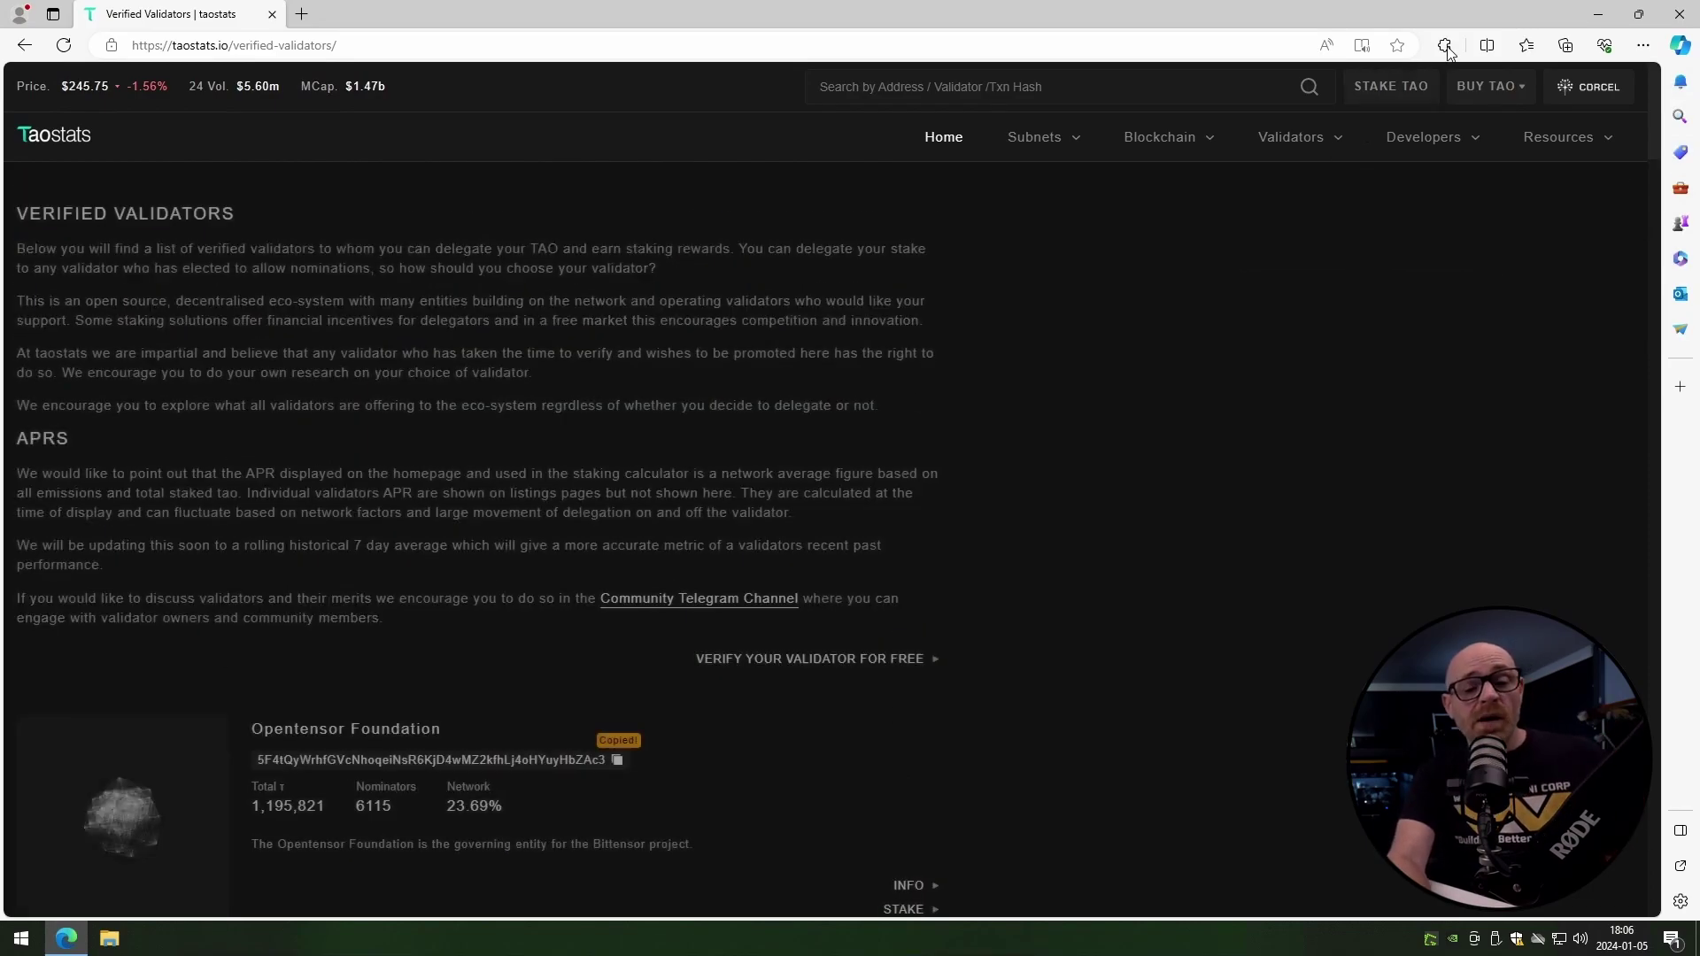
click(1445, 46)
click(1206, 113)
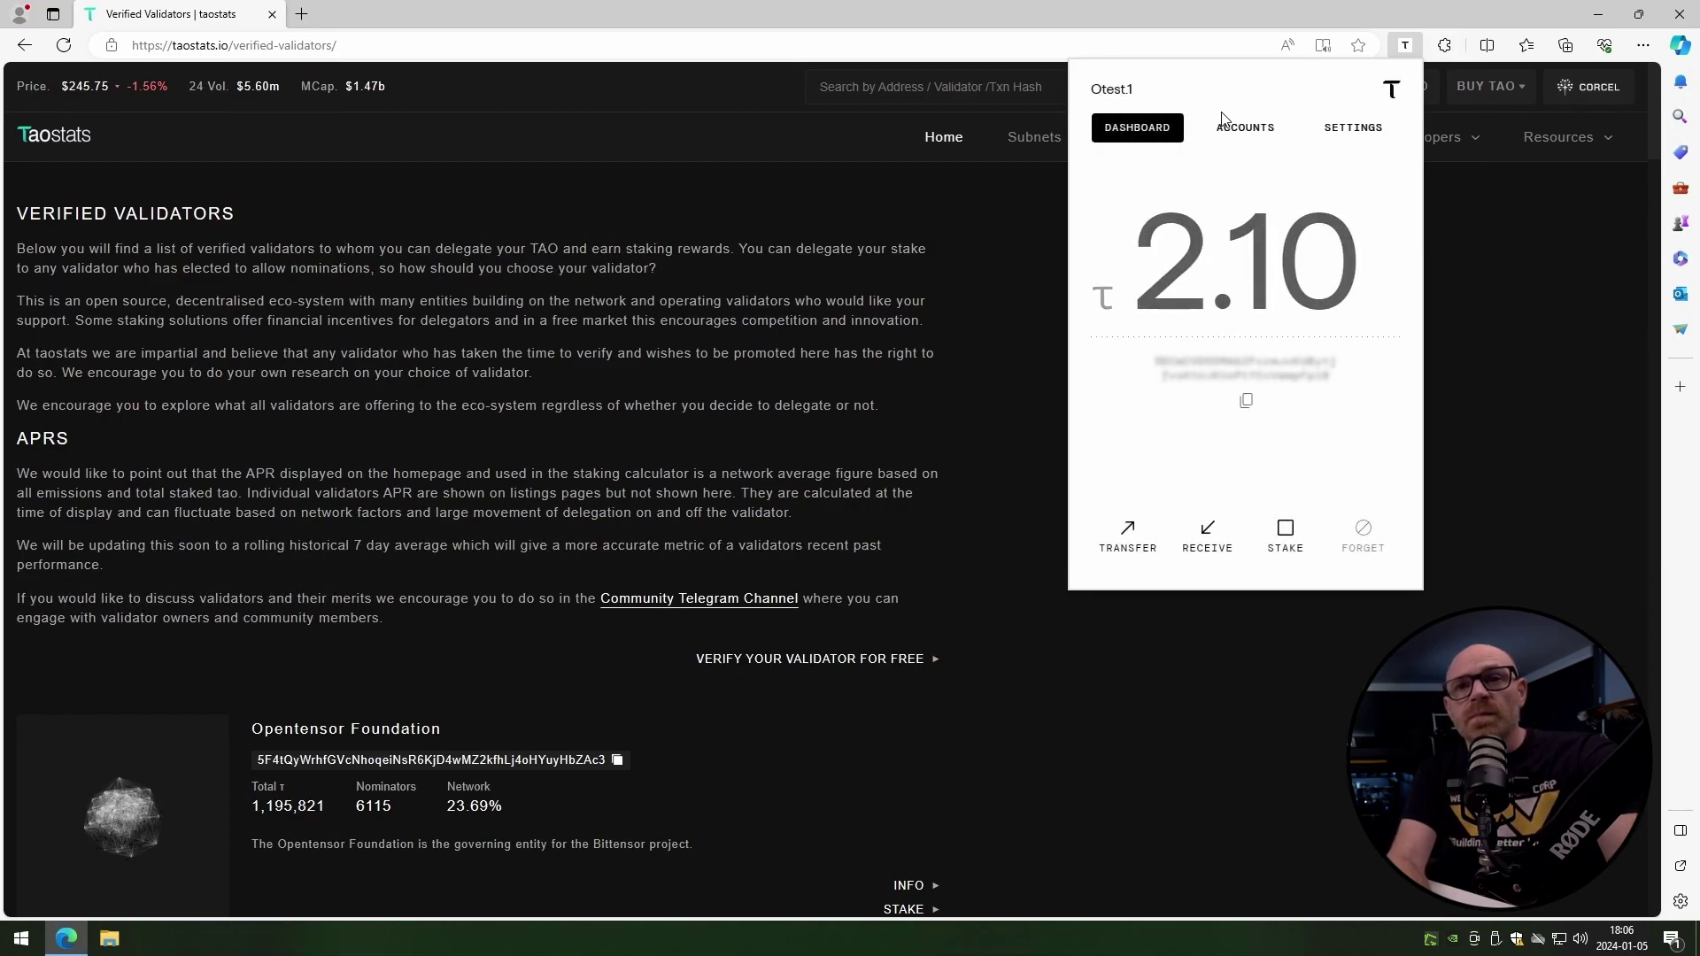
- Start a stake with the Opentensor Foundation address as delegator, showing its existing τ 0.50 stake
click(1286, 535)
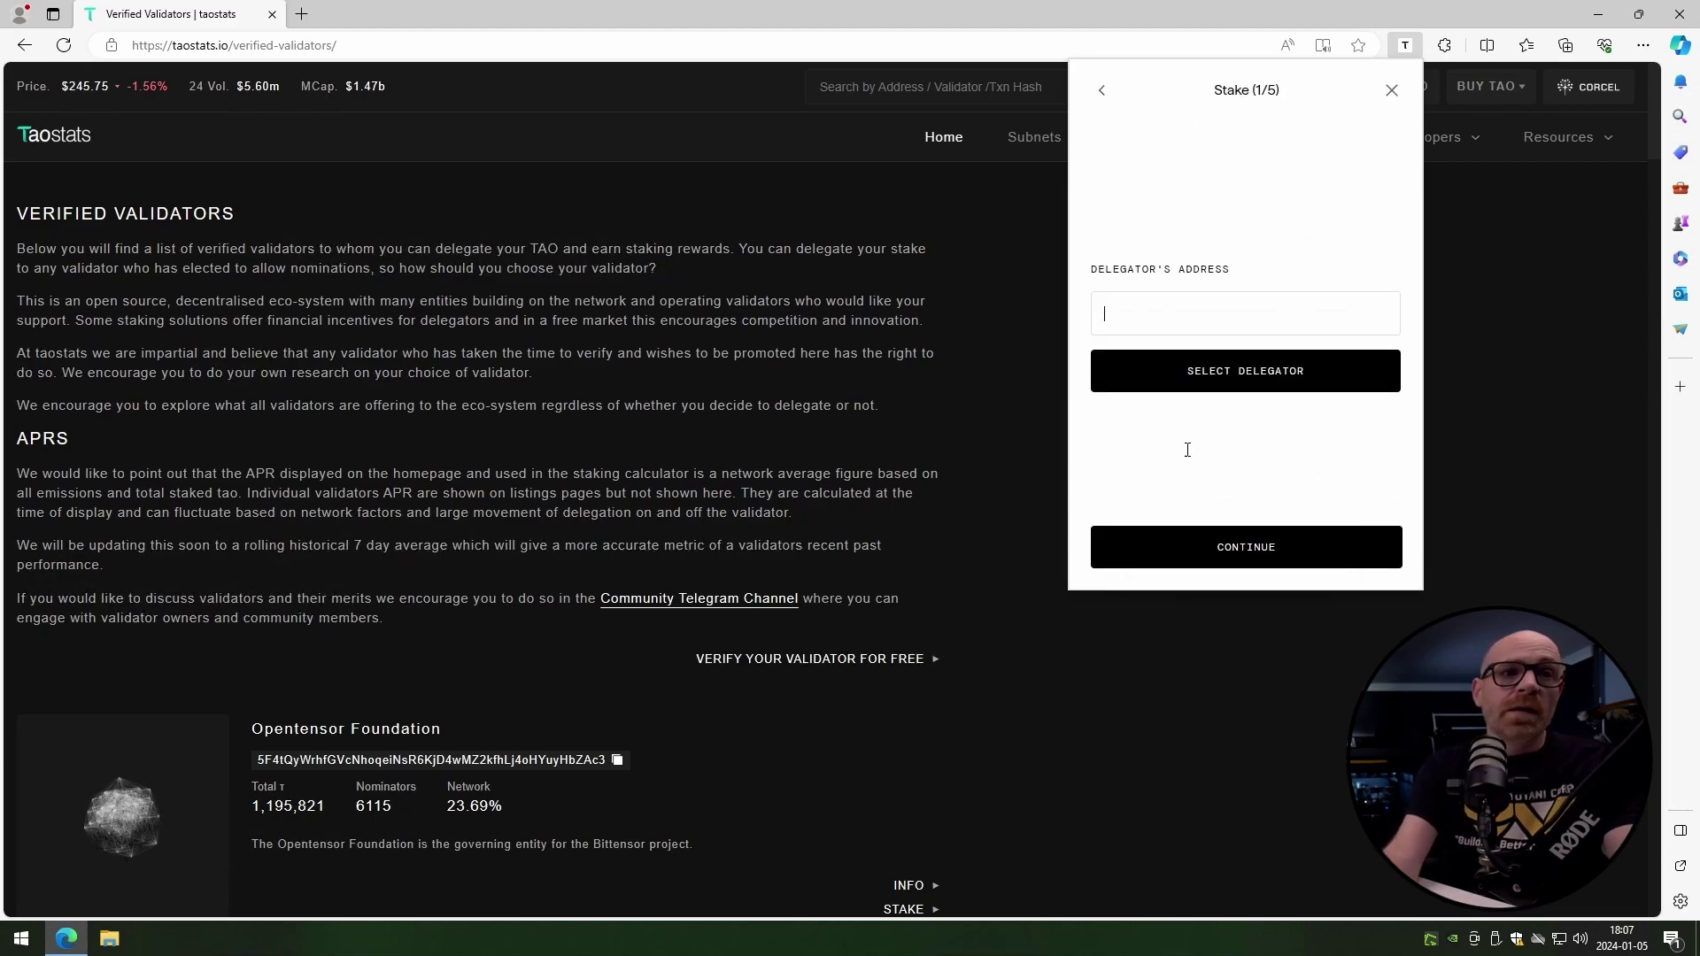
key(ctrl+v)
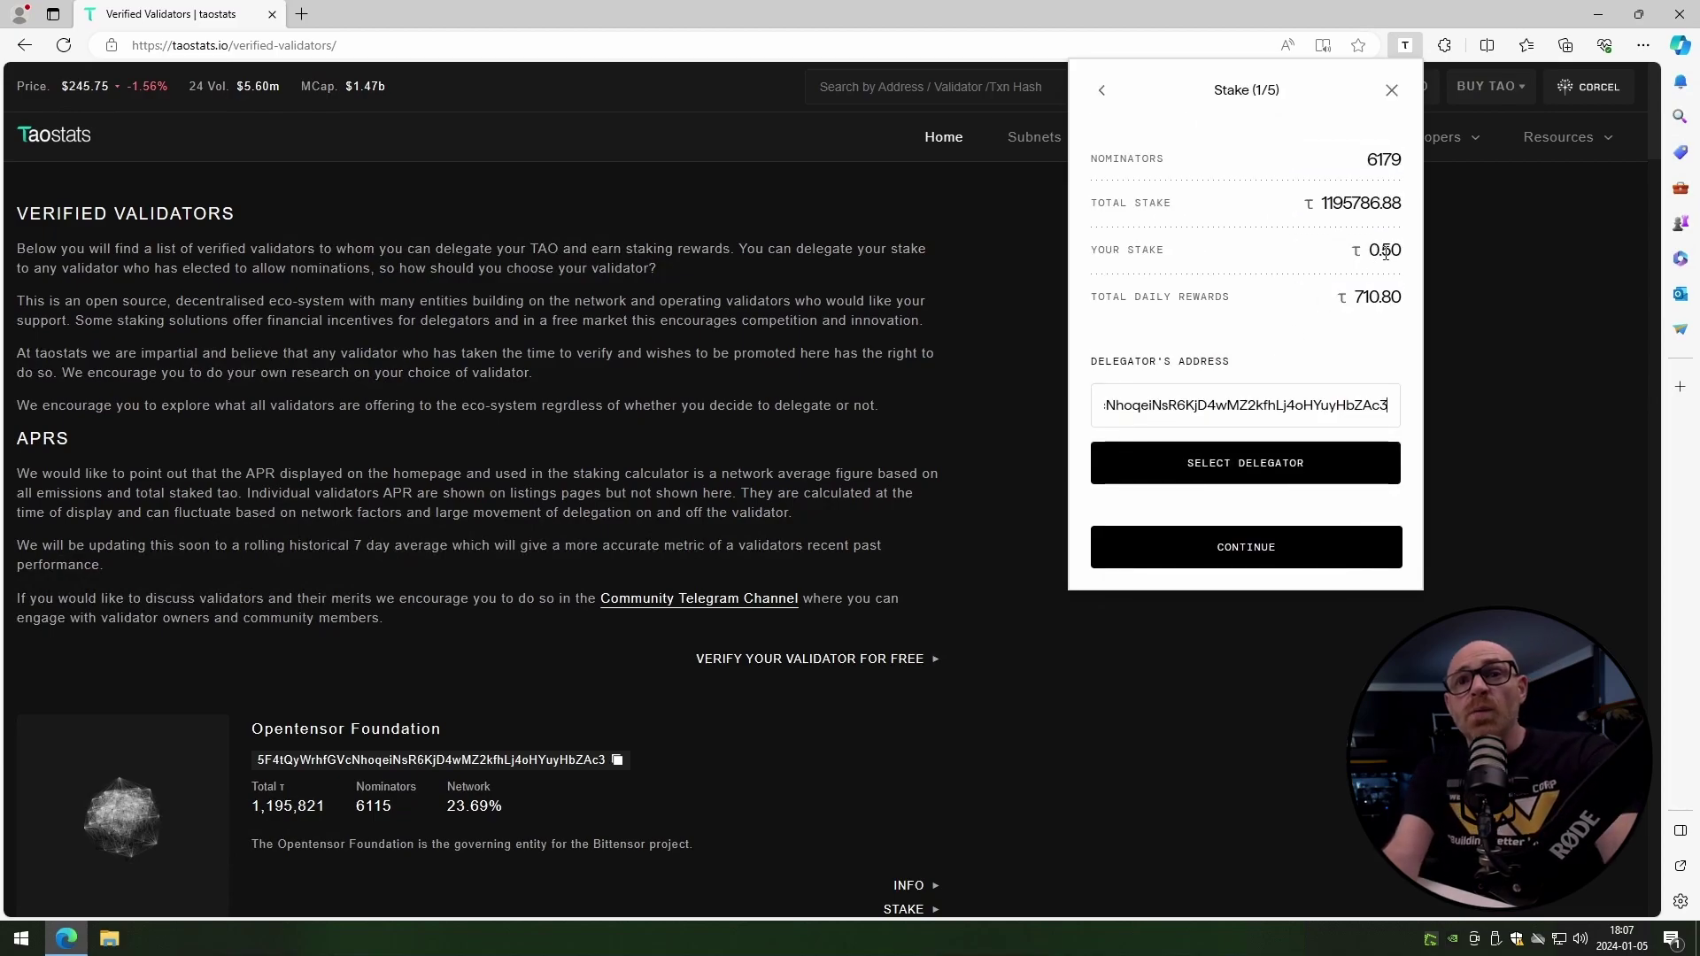
double_click(1385, 251)
click(1251, 469)
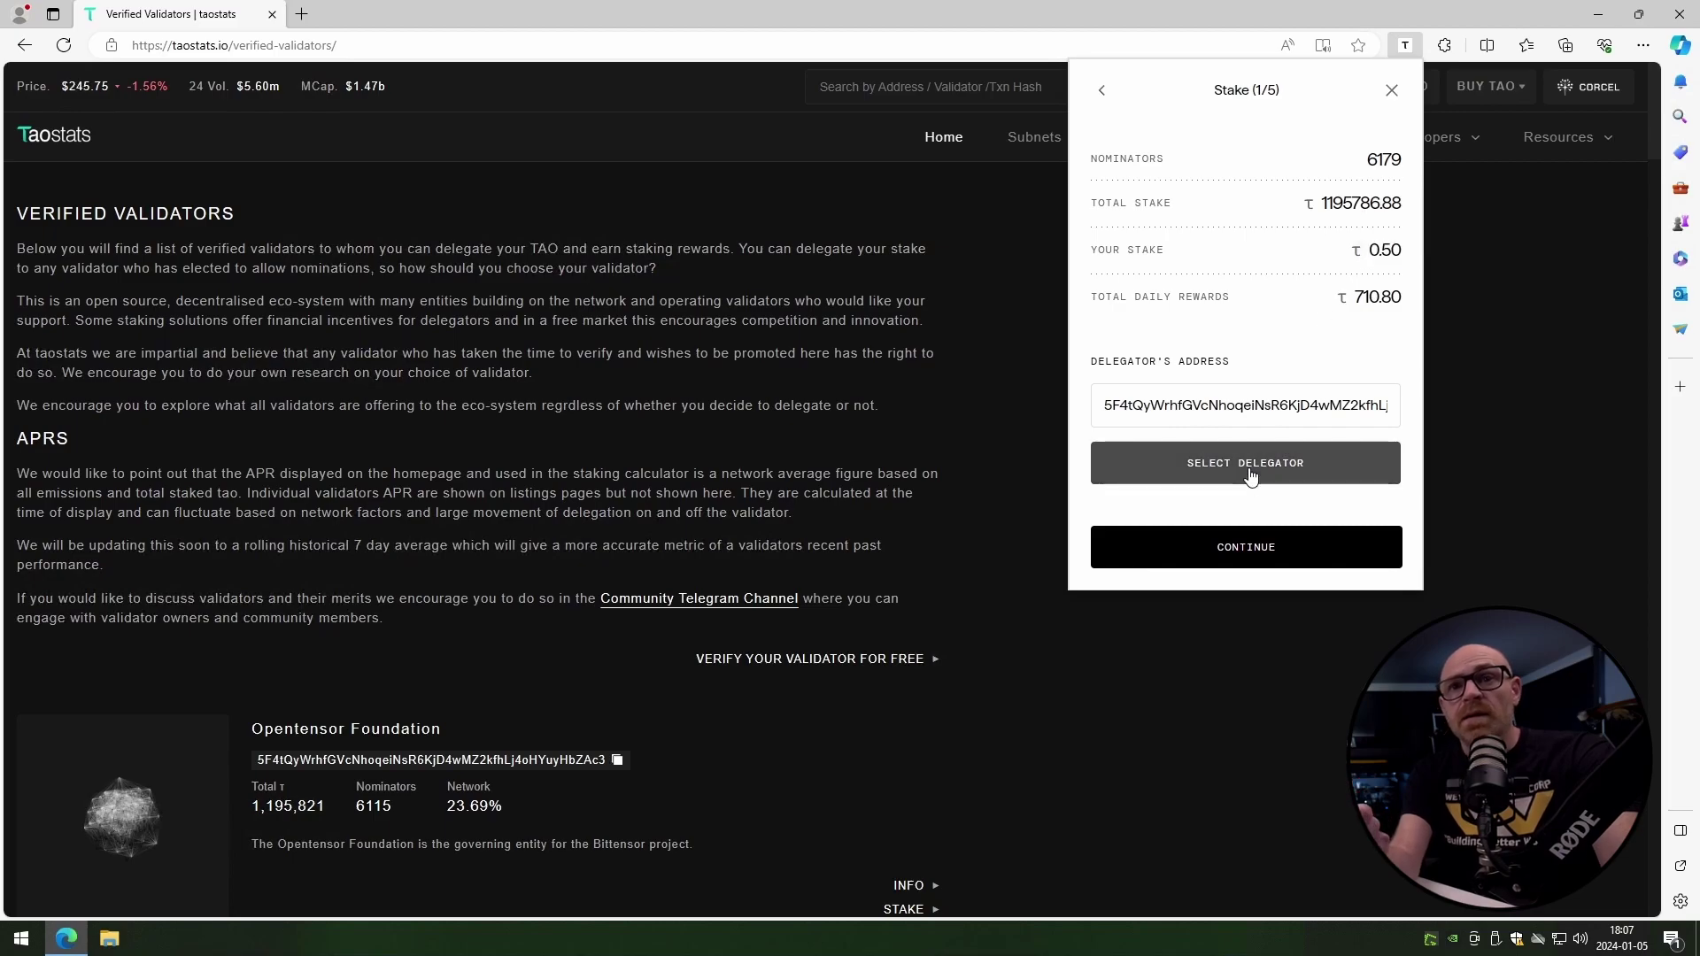
click(1251, 476)
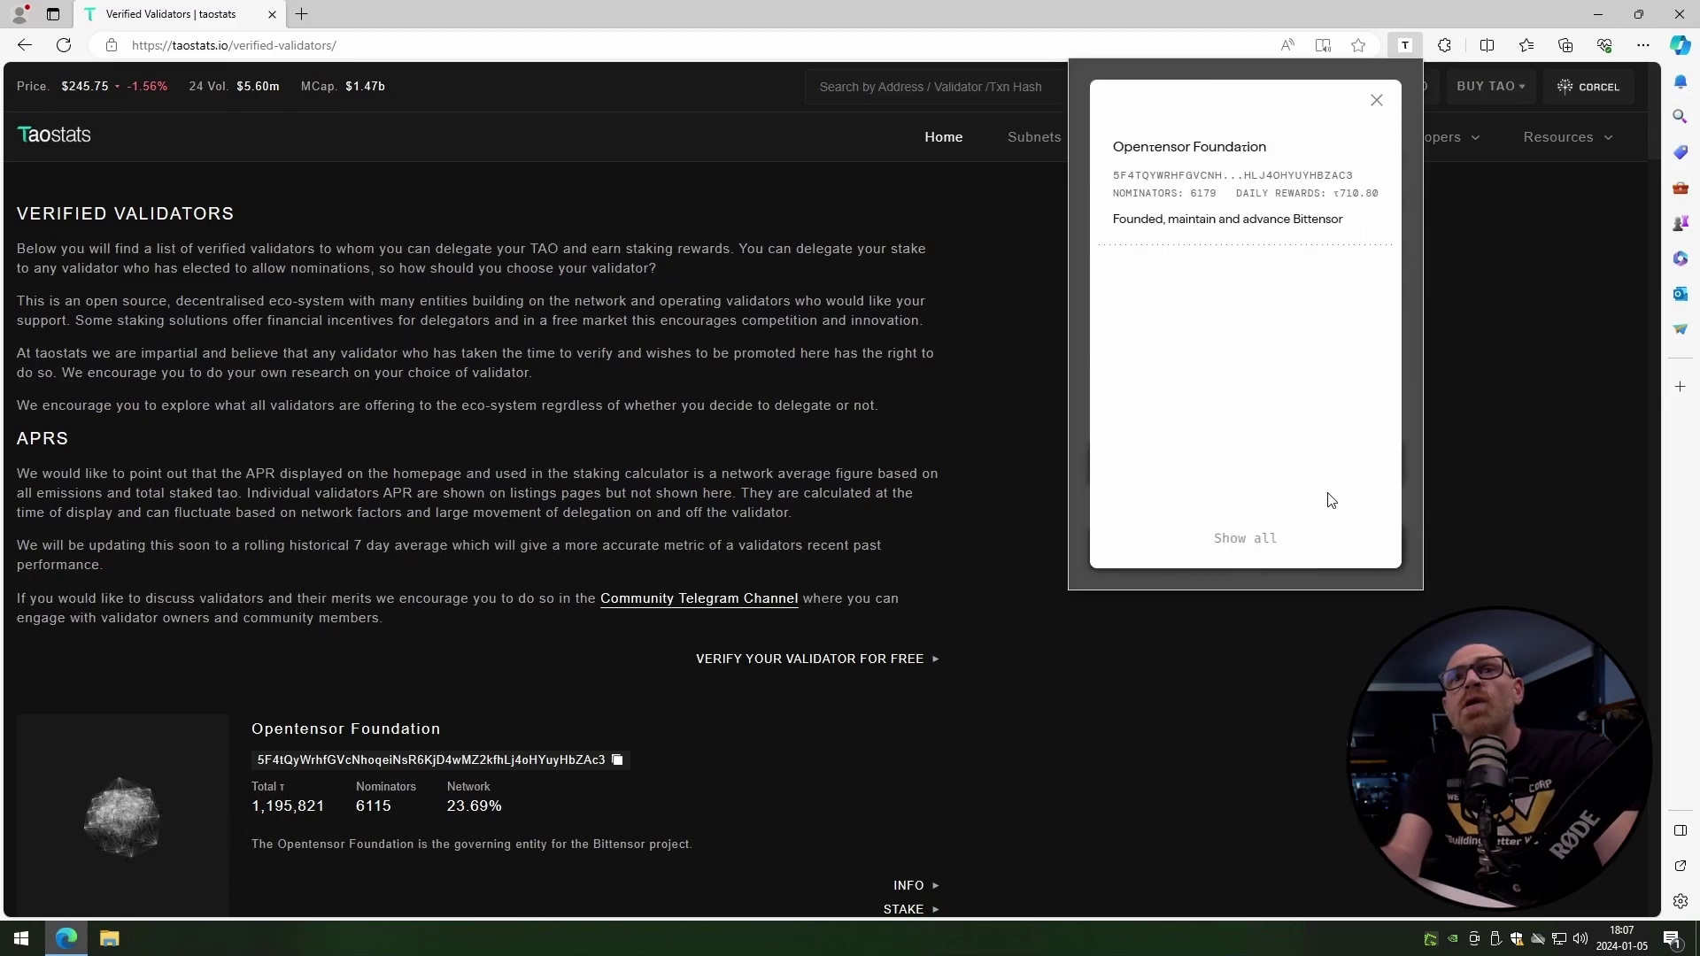
click(1274, 542)
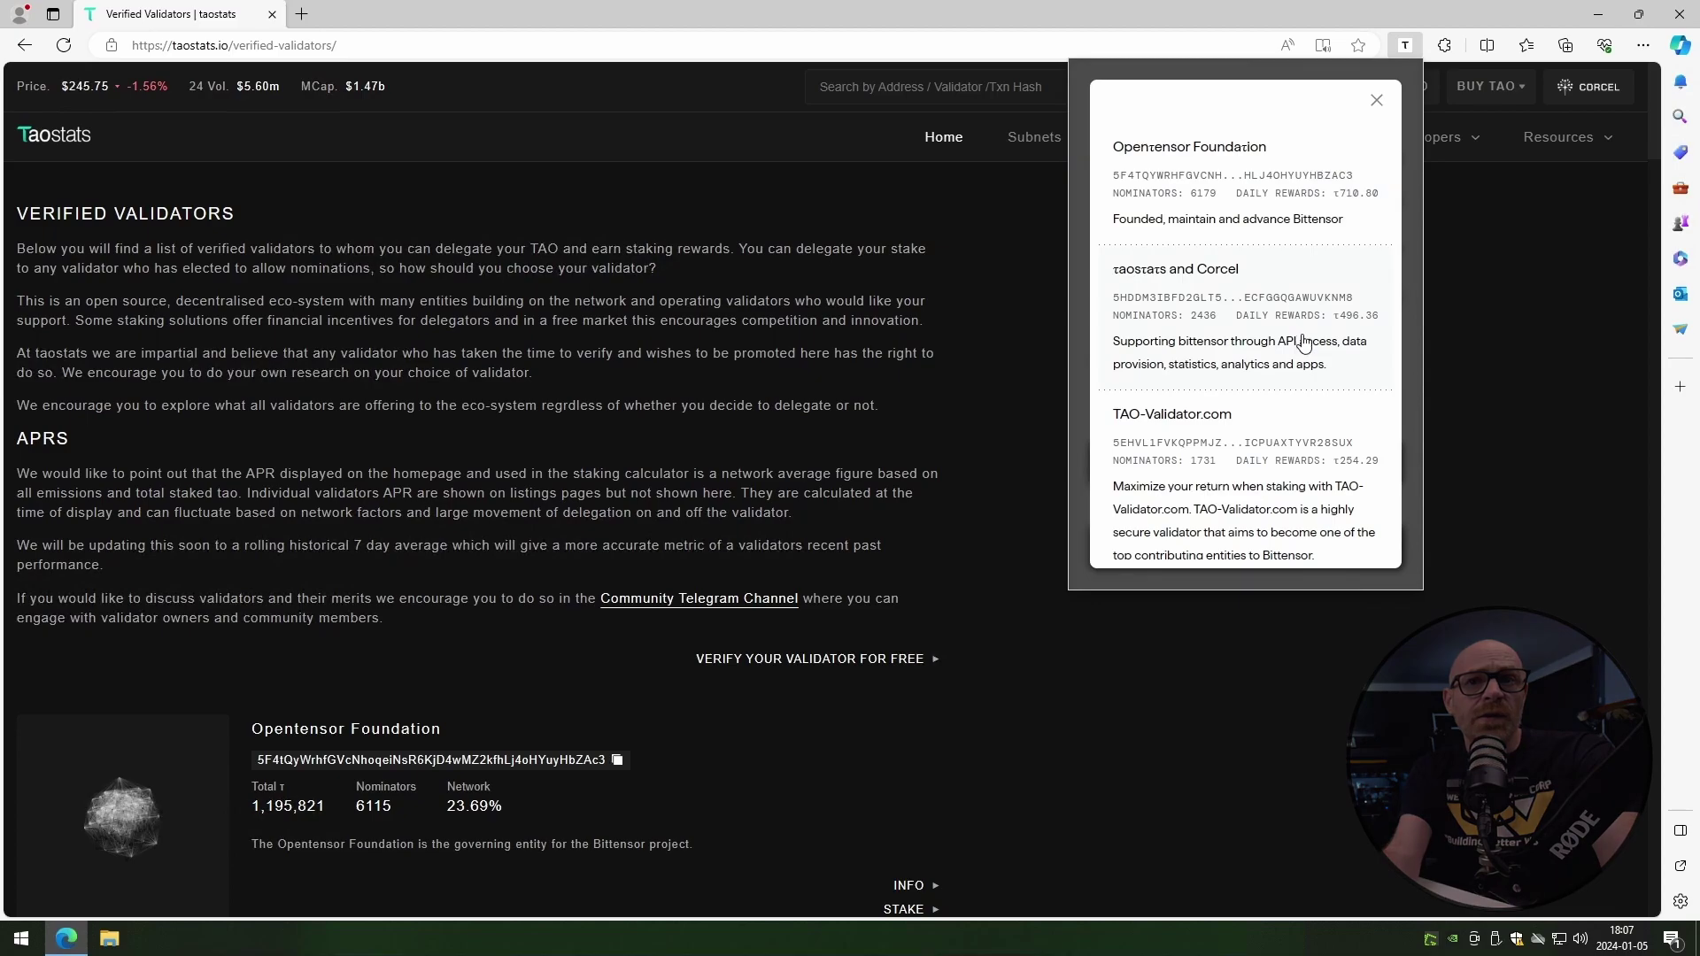
click(1377, 100)
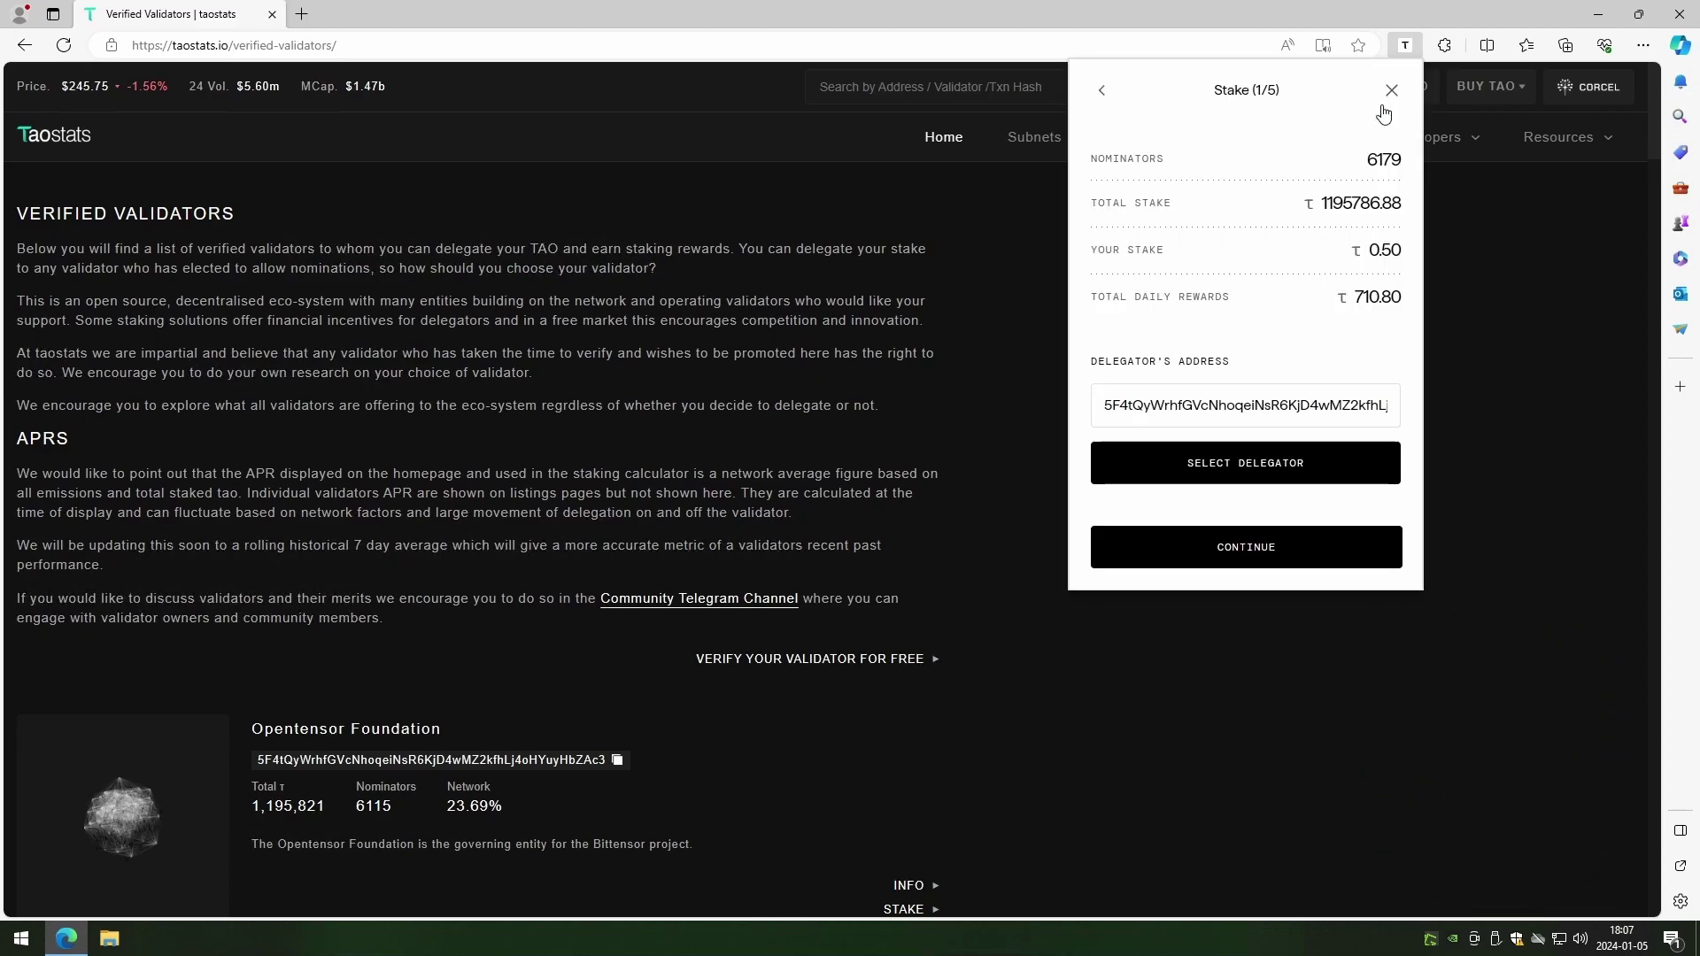
- Unstake τ 0.5 from Opentensor Foundation, authorising with the wallet password and confirming the transaction
click(1272, 567)
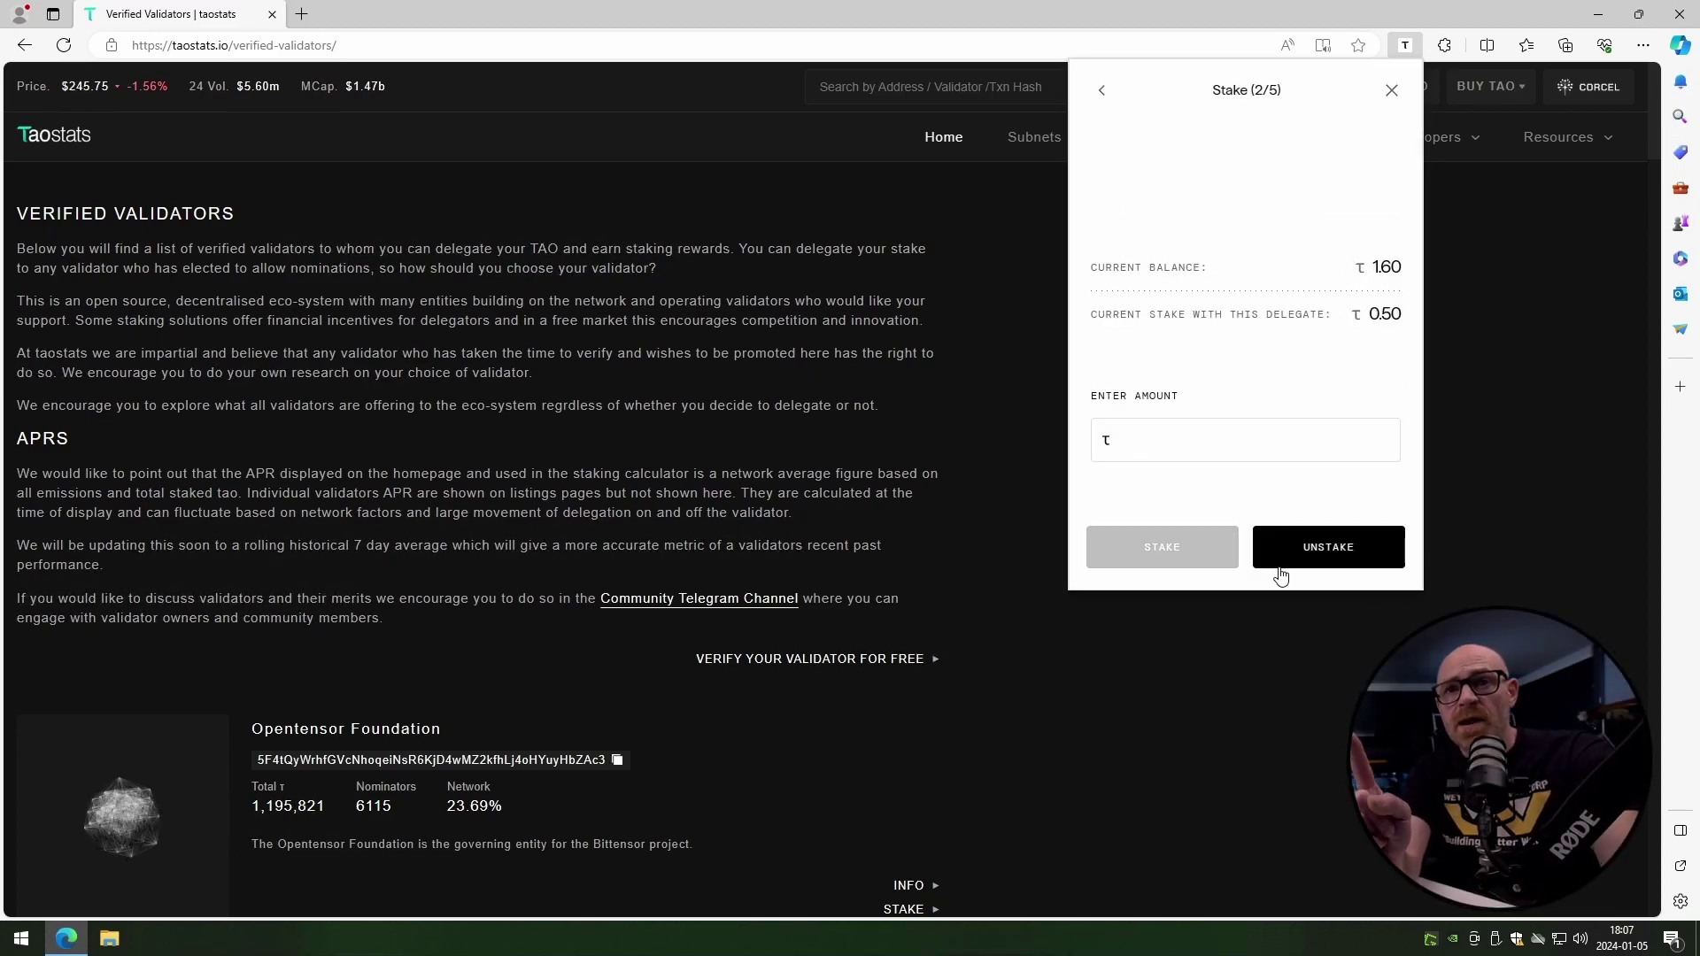
click(1244, 440)
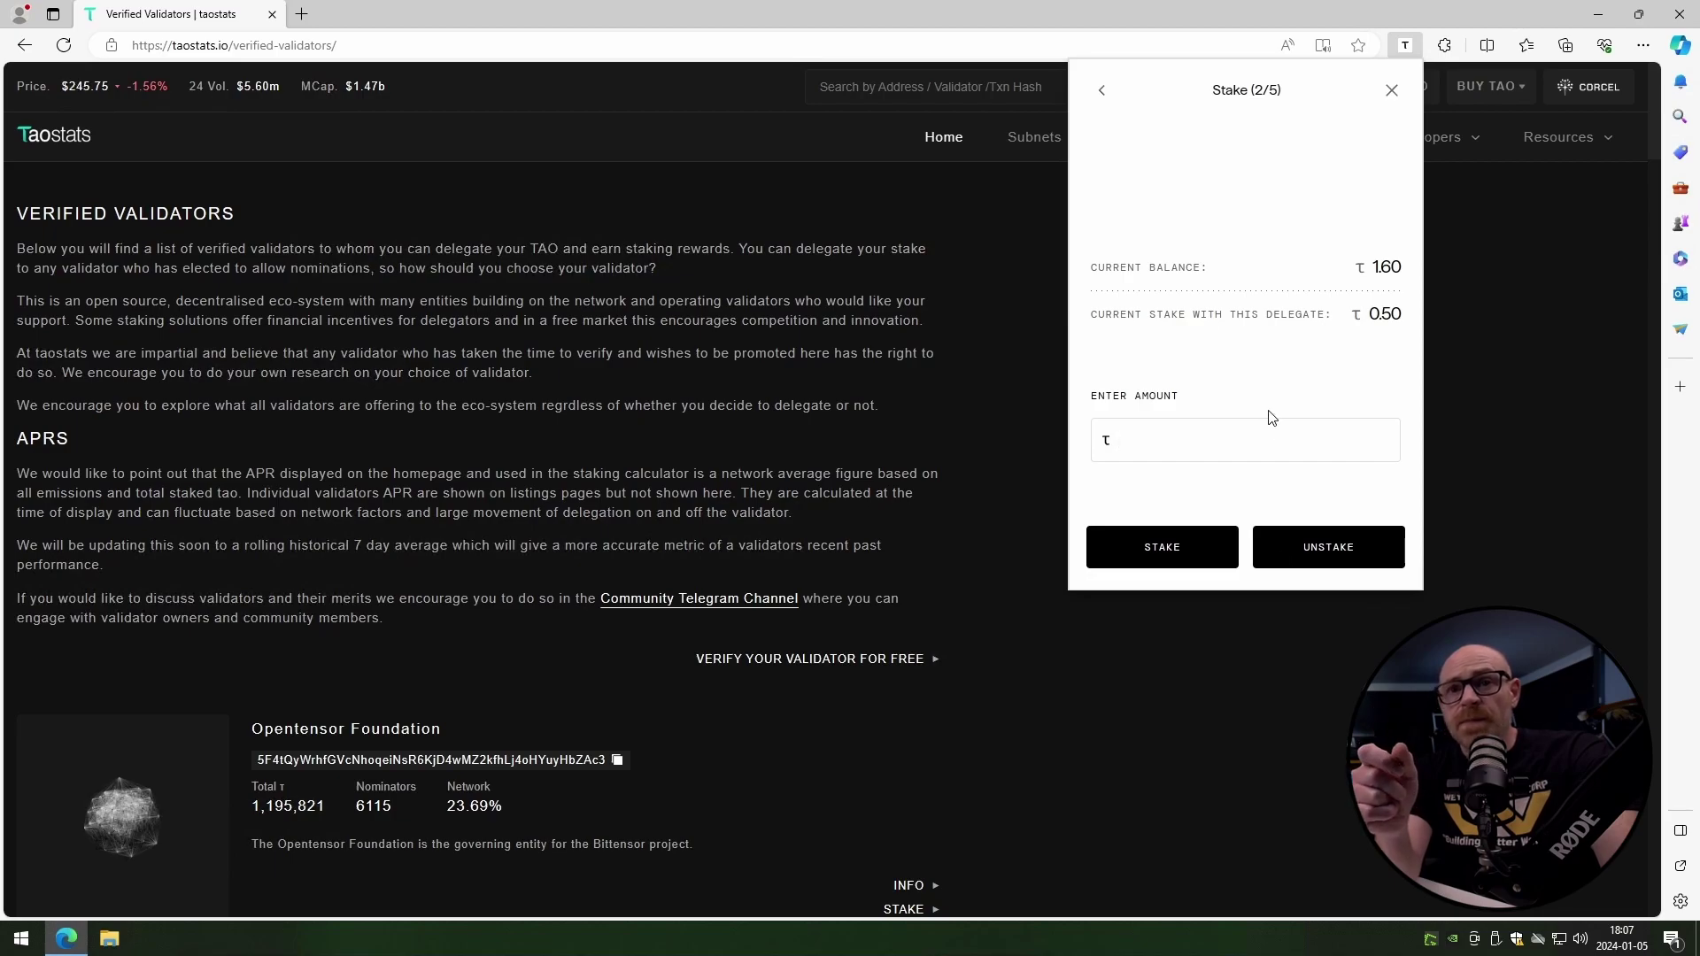
text(0.5)
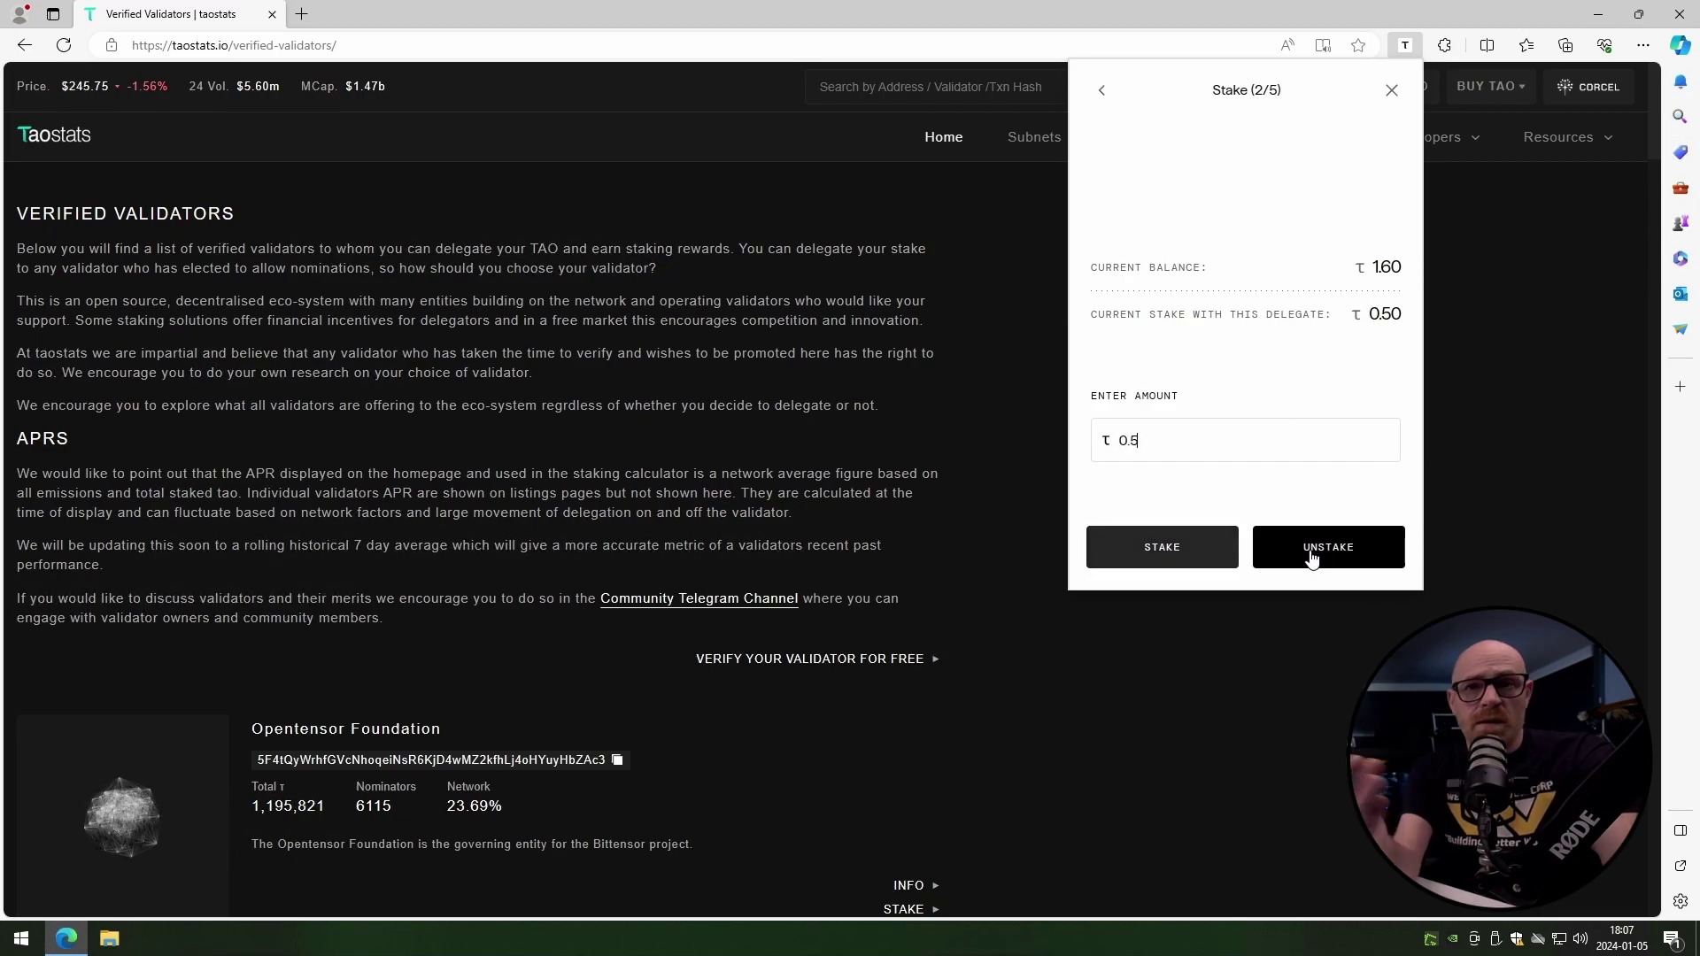
click(1310, 543)
click(1152, 303)
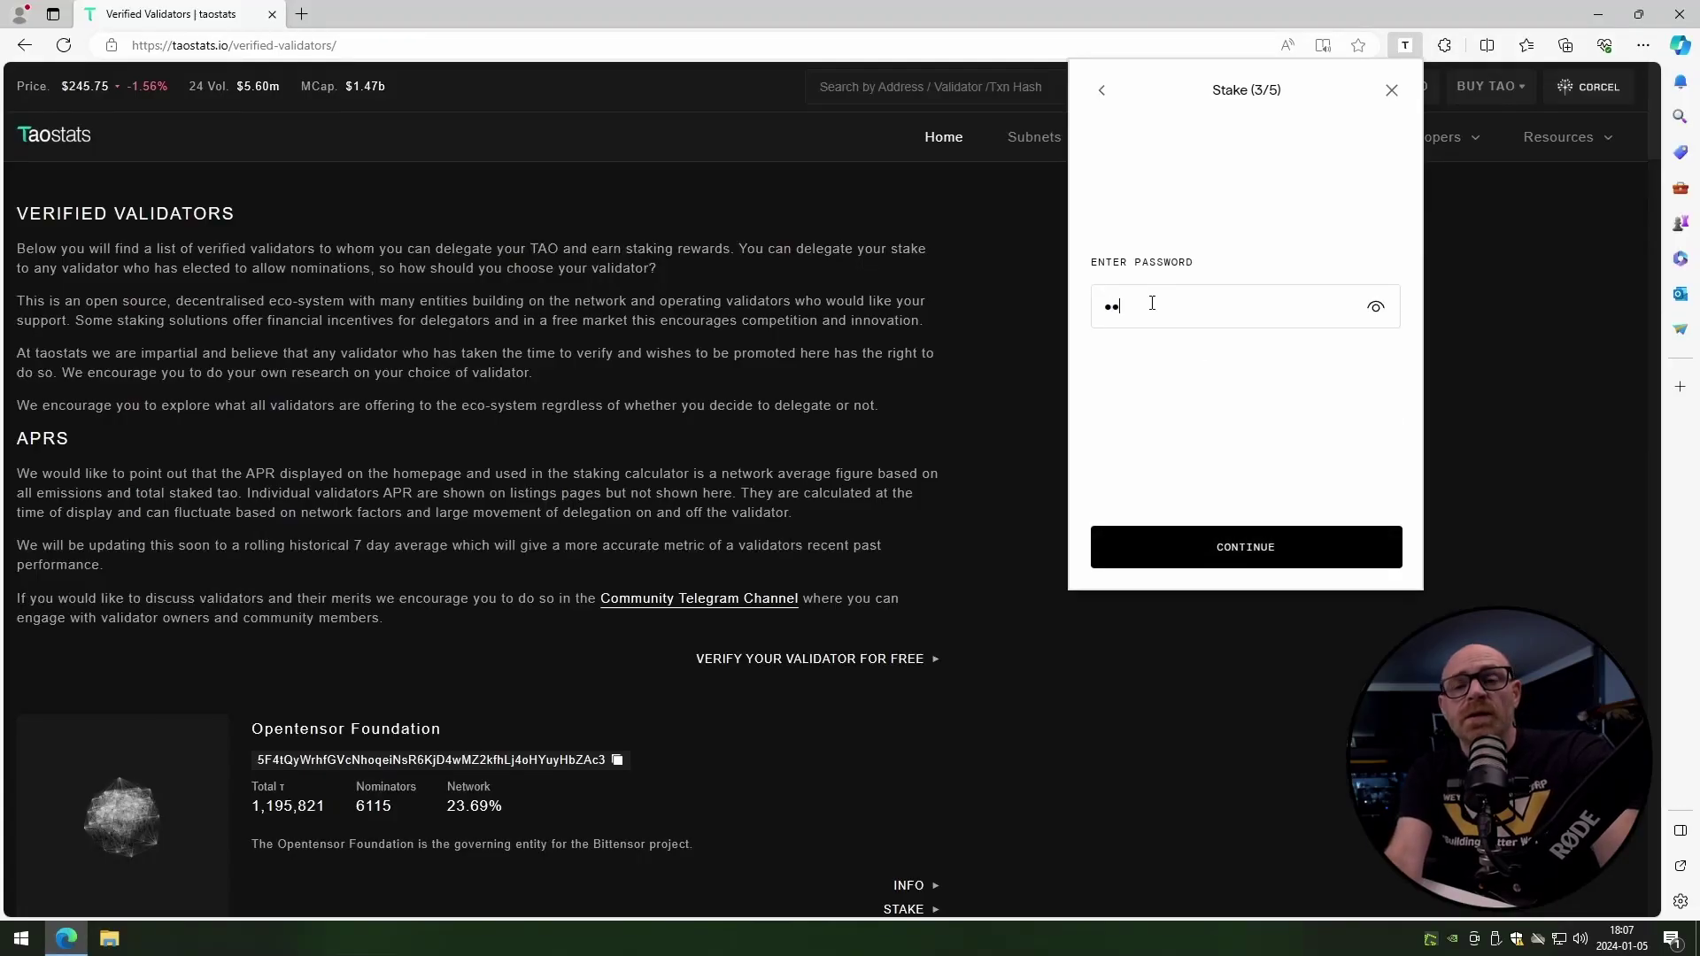
click(1250, 556)
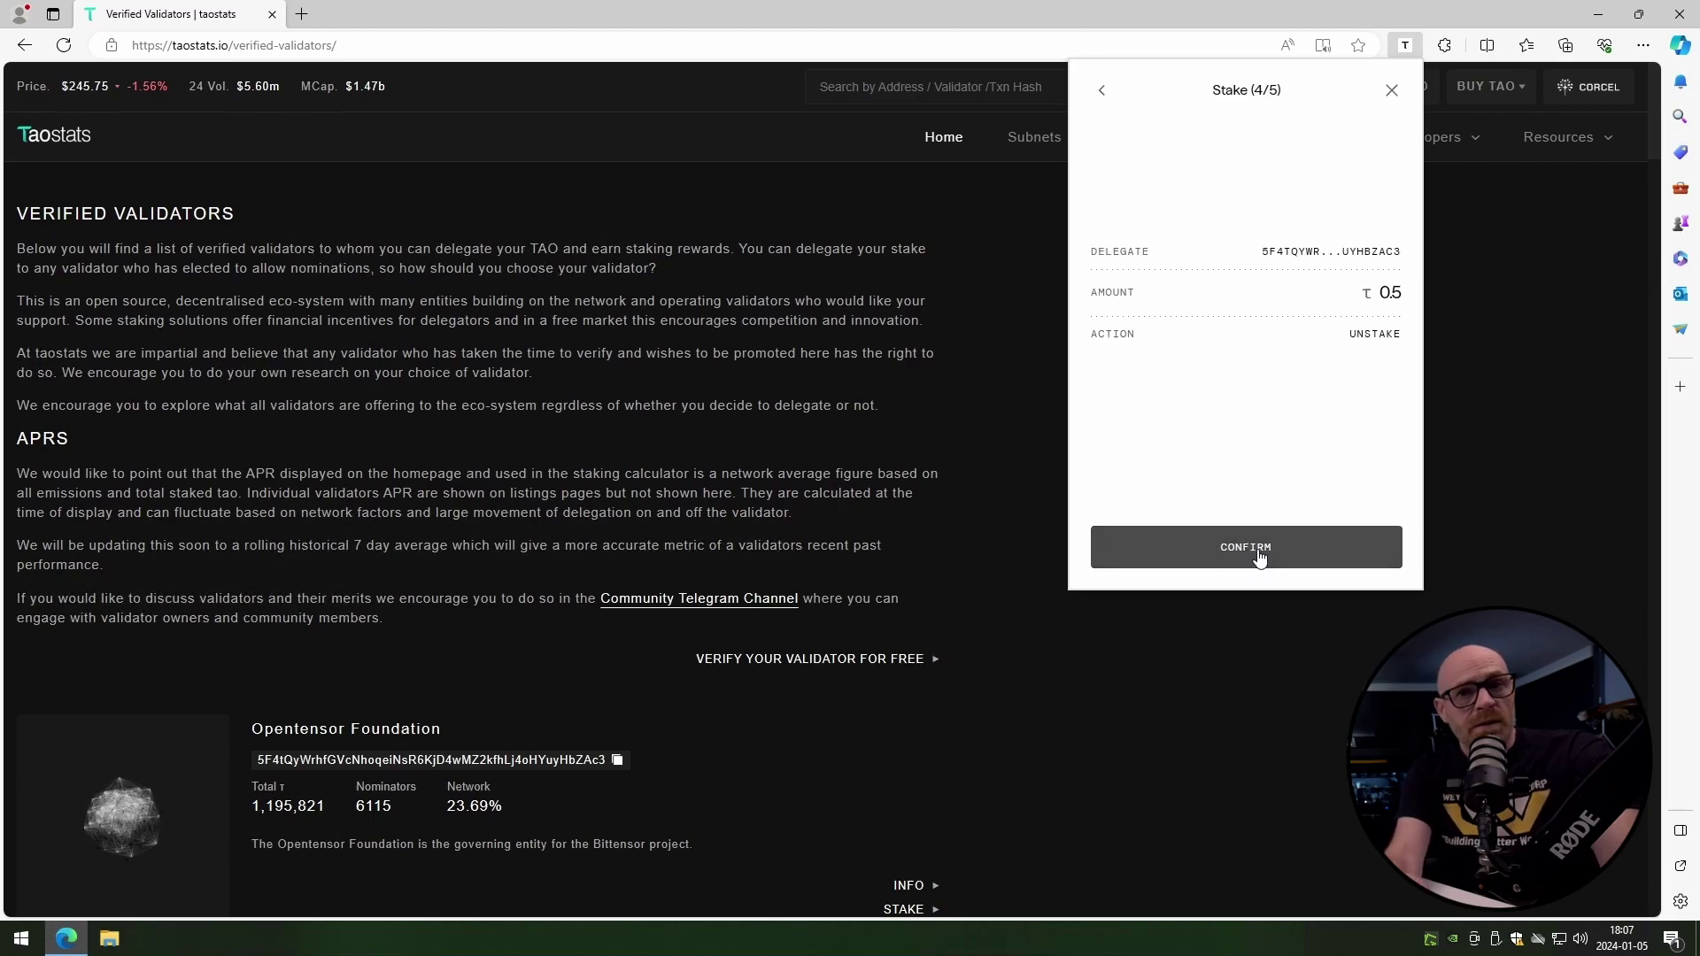
click(1266, 564)
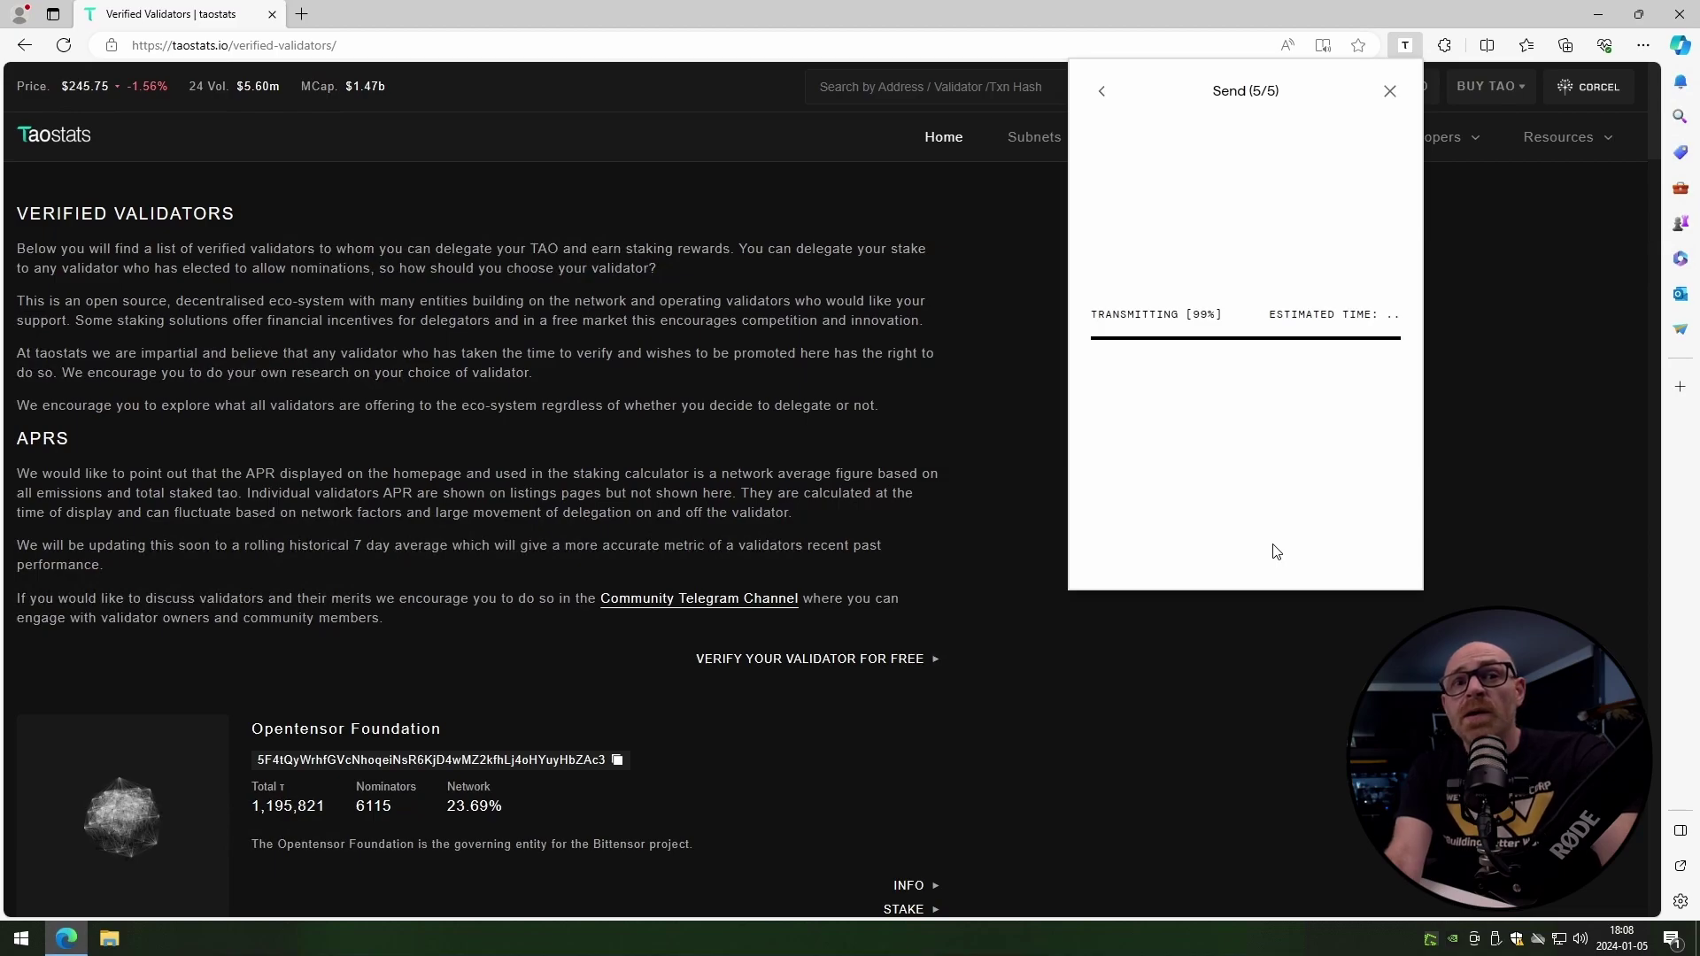
- Look up the wallet's copied address on taostats to confirm 0 τ delegated and 2.1 τ free
click(1274, 551)
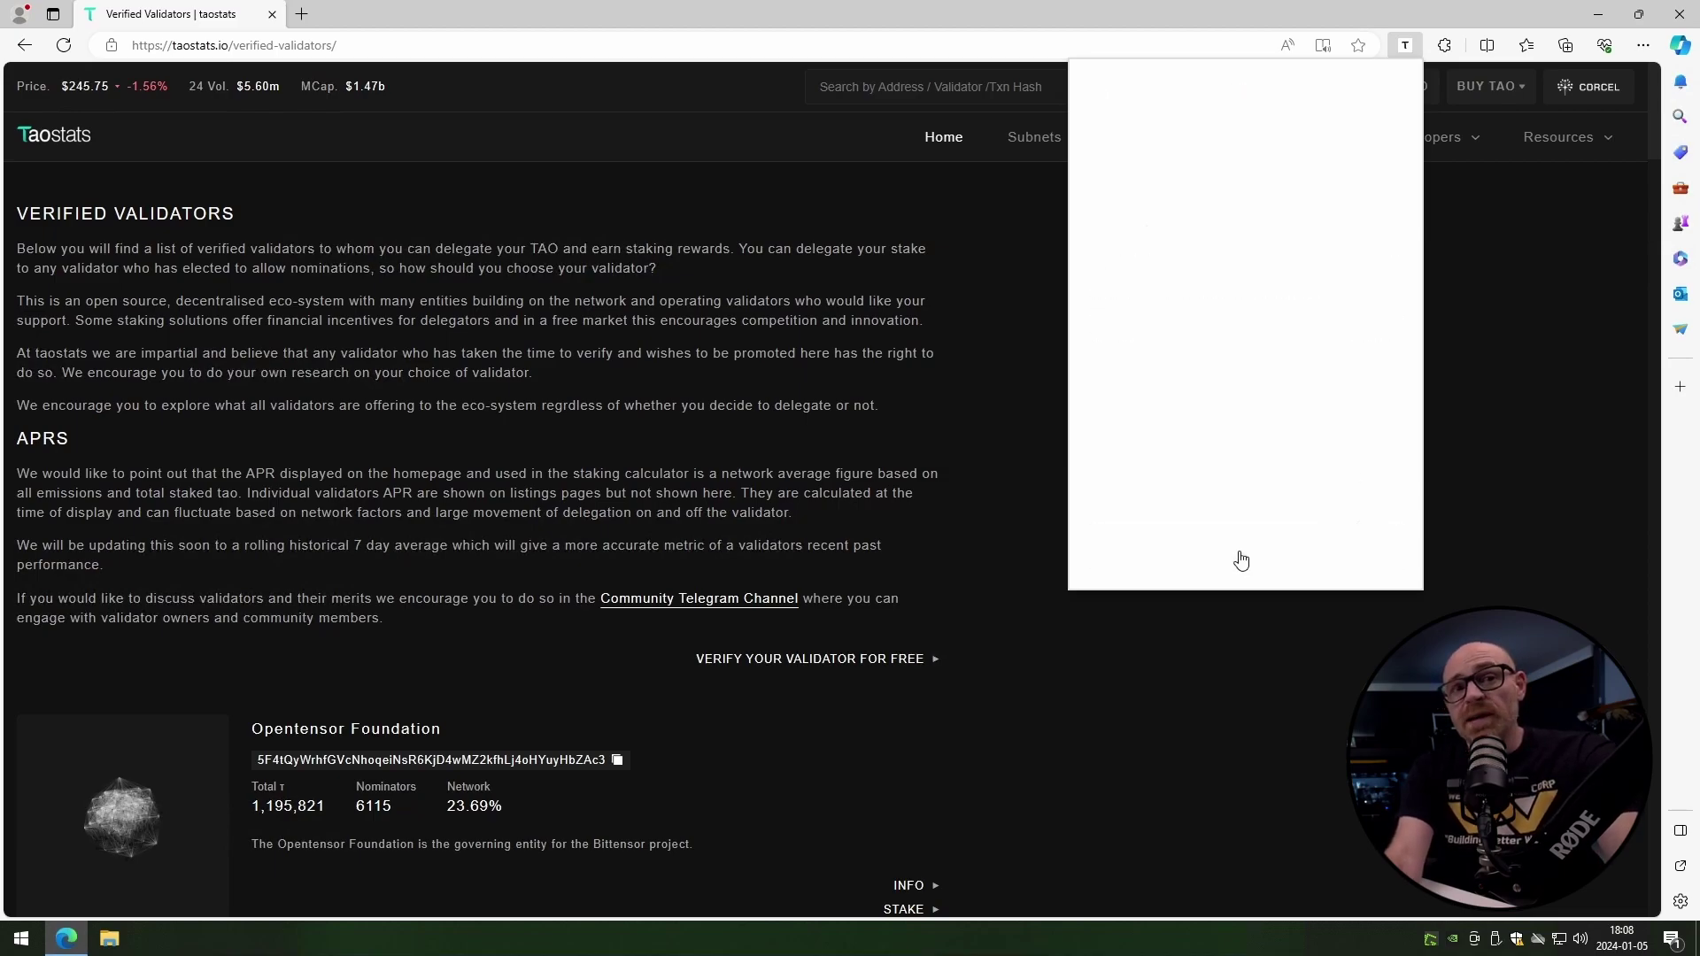
click(1247, 403)
click(945, 86)
right_click(946, 86)
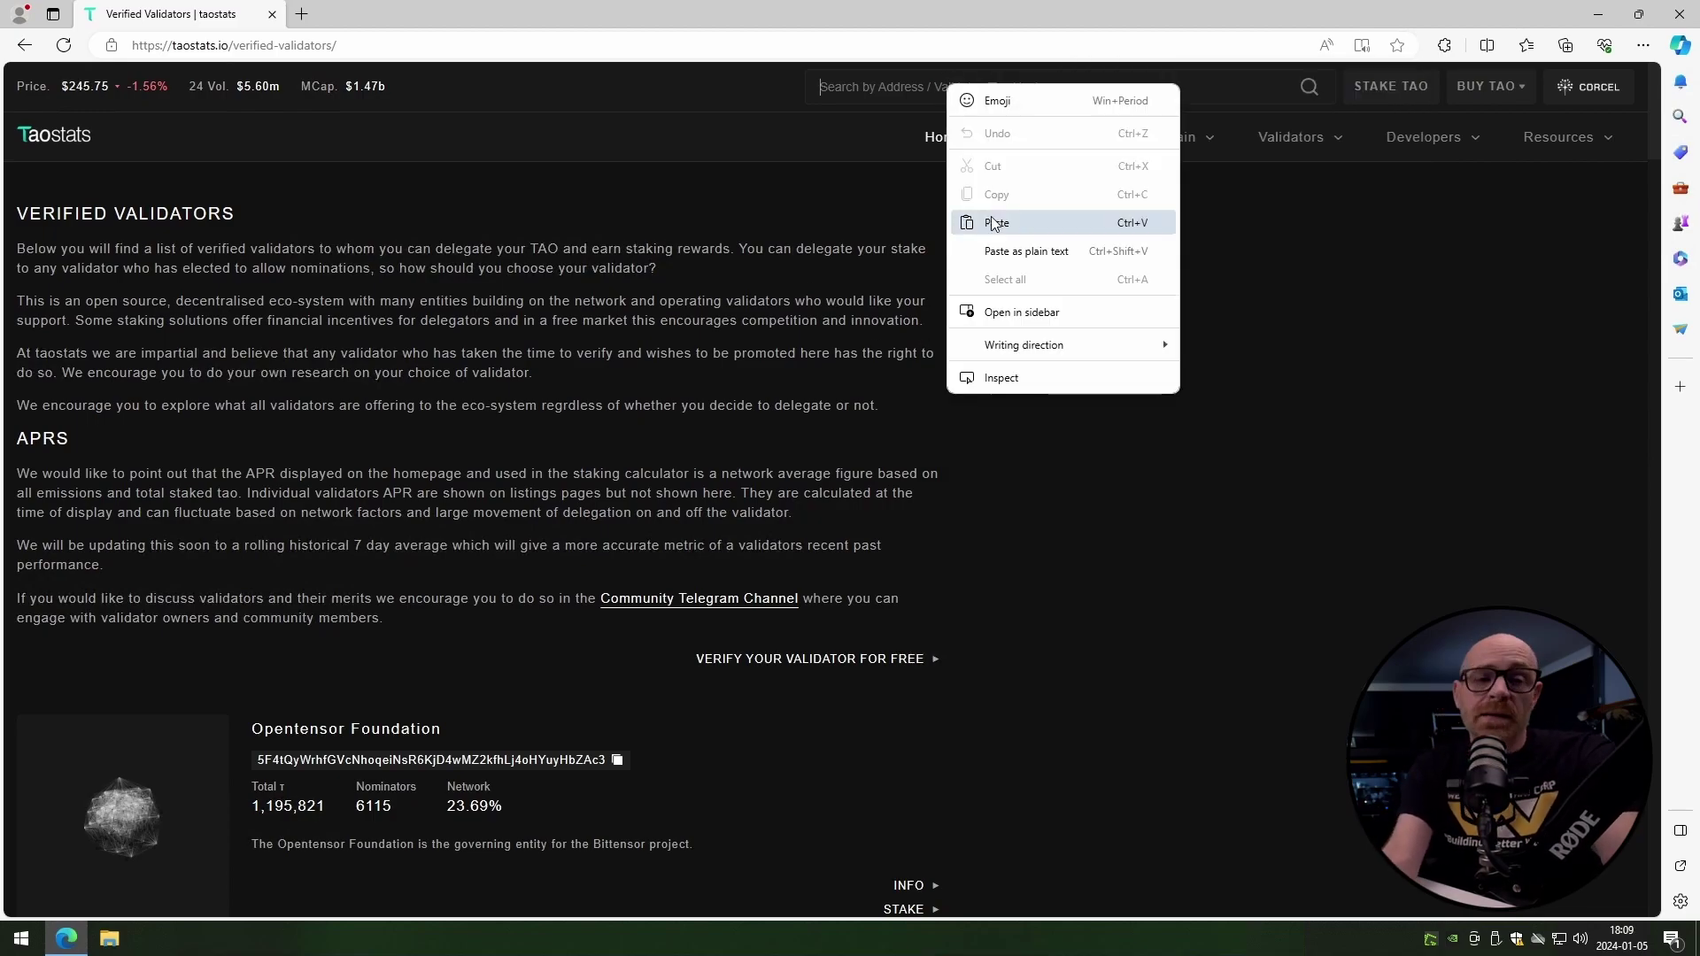
click(985, 212)
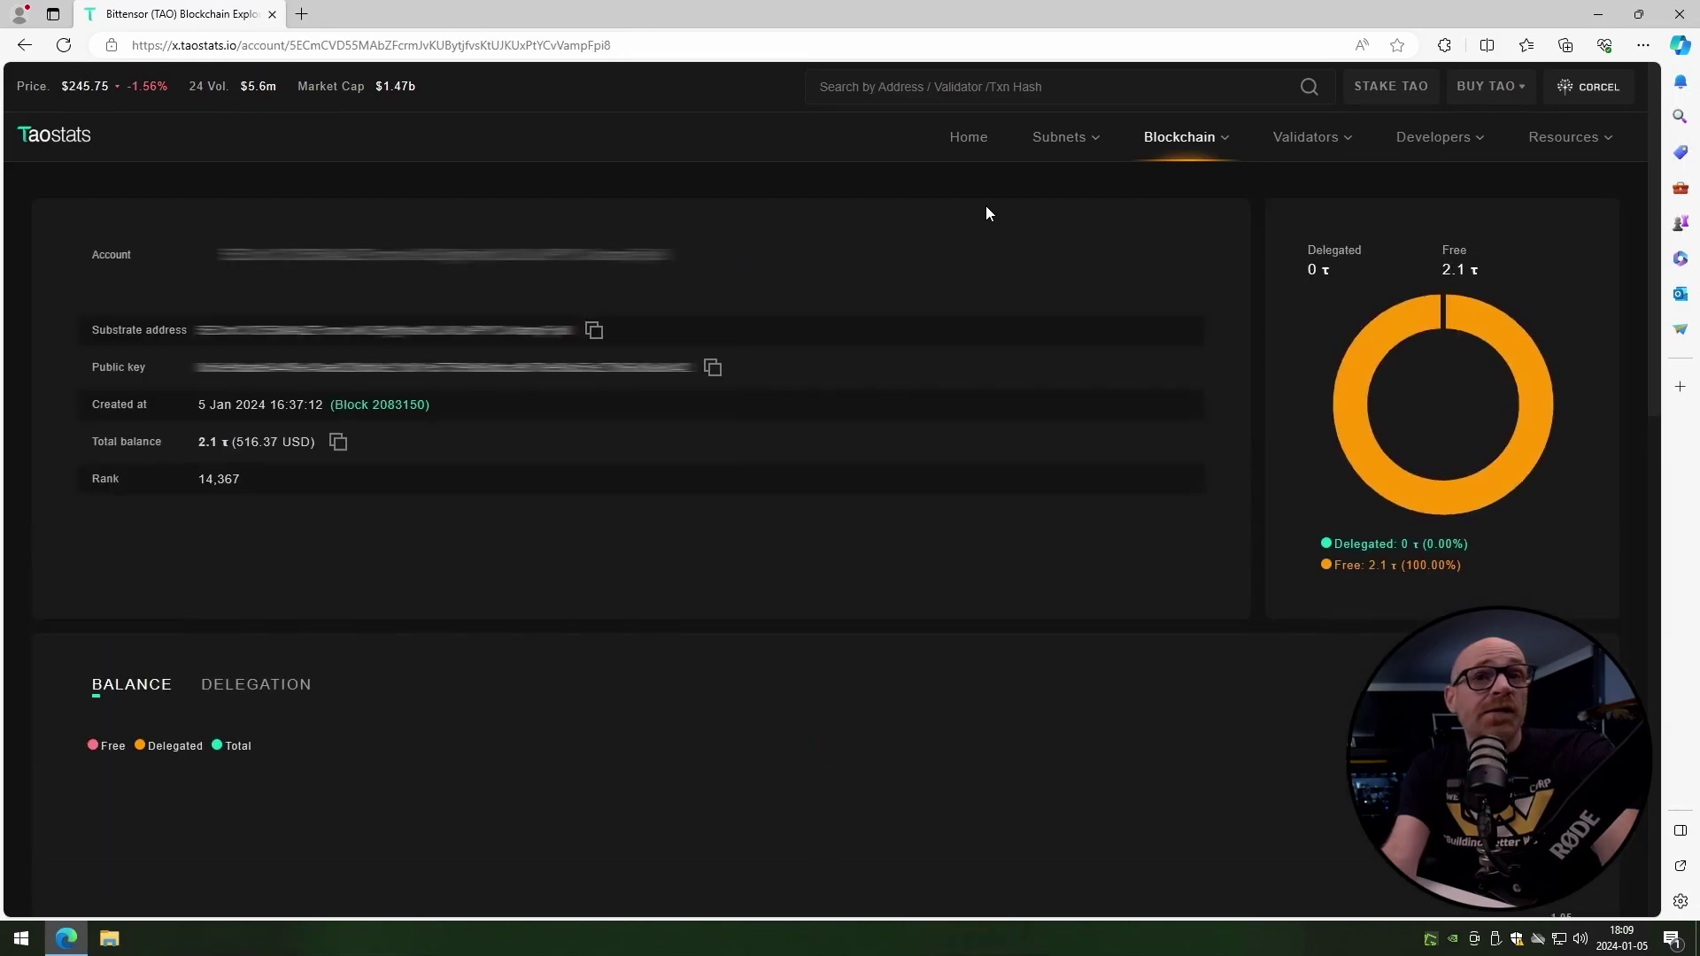